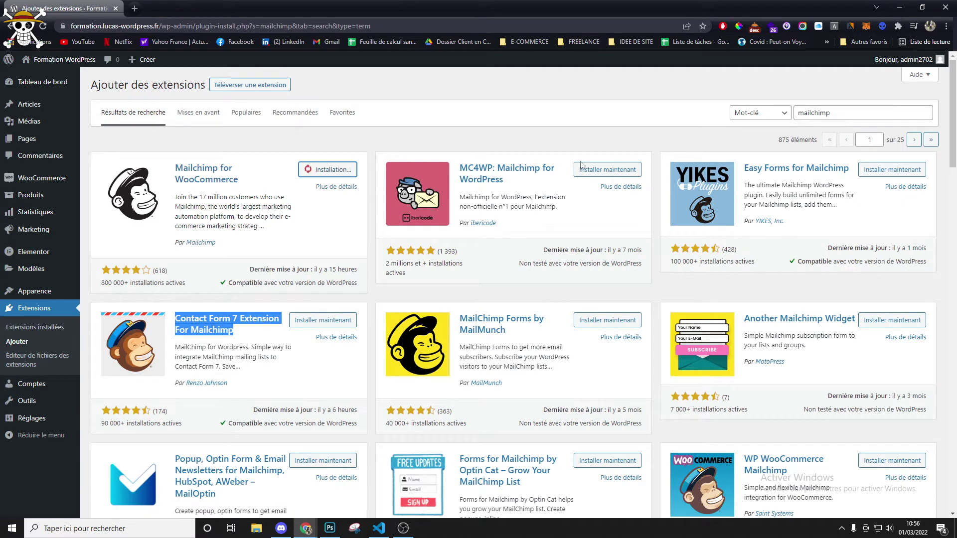
Step: Install and activate the MC4WP: Mailchimp for WordPress plugin
{"action": "left_click", "coordinate": [598, 169]}
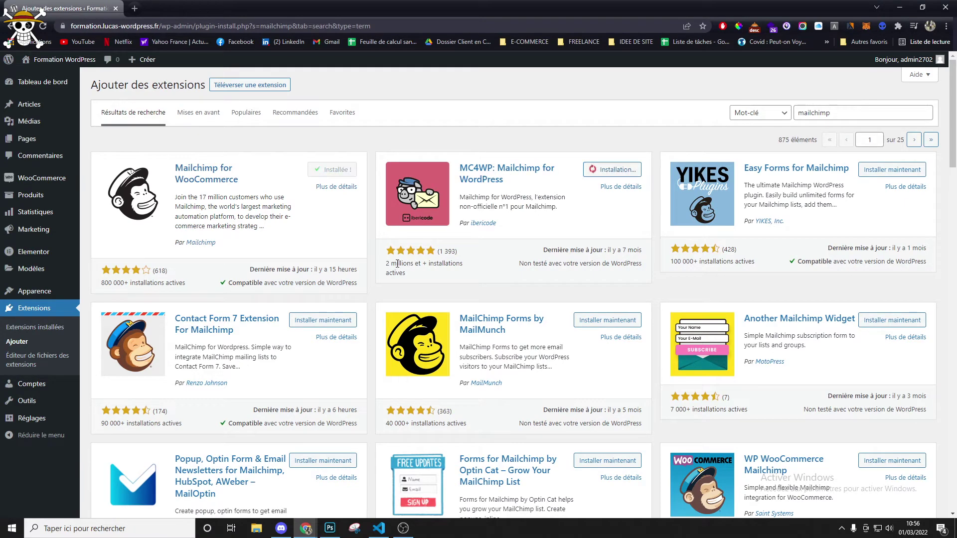
{"action": "left_click_drag", "start_coordinate": [391, 263], "coordinate": [463, 264]}
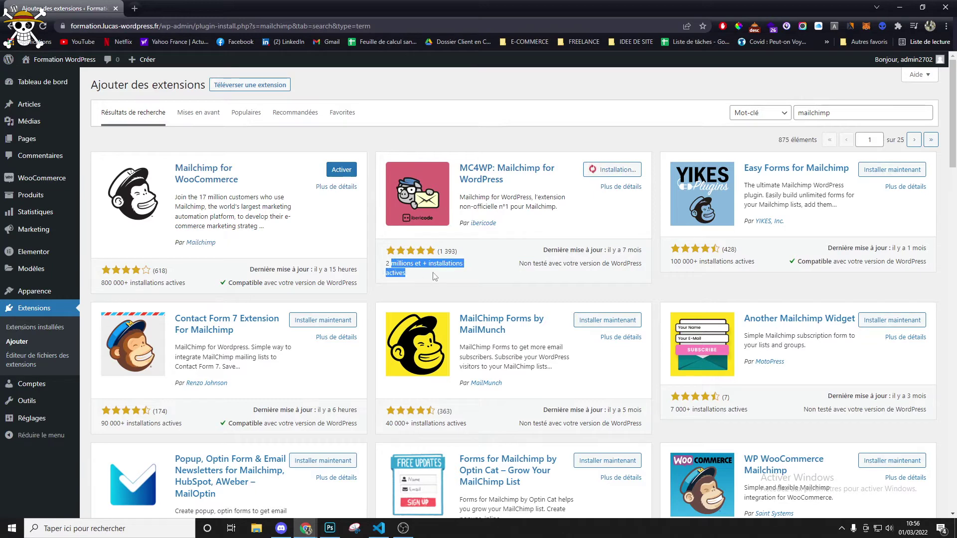
{"action": "left_click", "coordinate": [441, 264]}
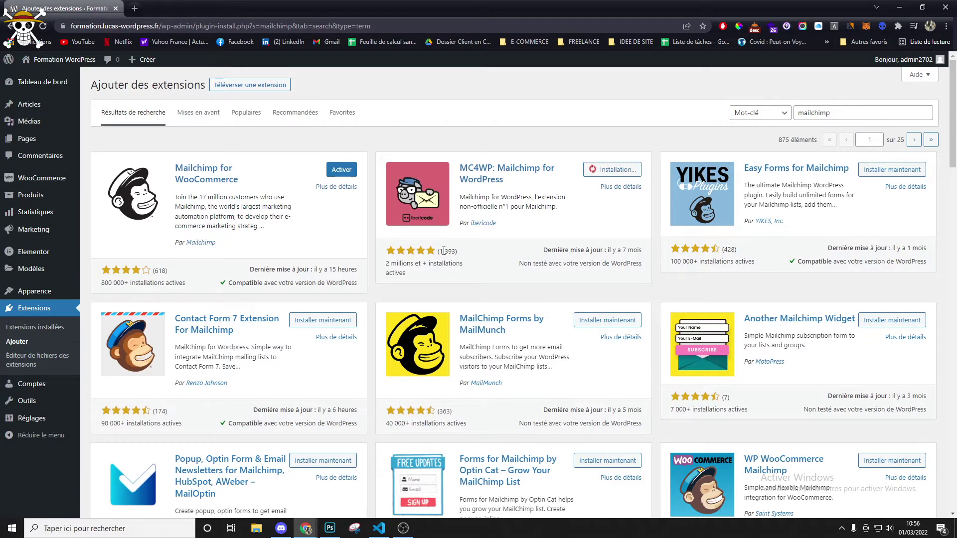
{"action": "mouse_move", "coordinate": [444, 251]}
{"action": "left_mouse_down"}
{"action": "mouse_move", "coordinate": [474, 253]}
{"action": "mouse_move", "coordinate": [455, 252]}
{"action": "left_mouse_up"}
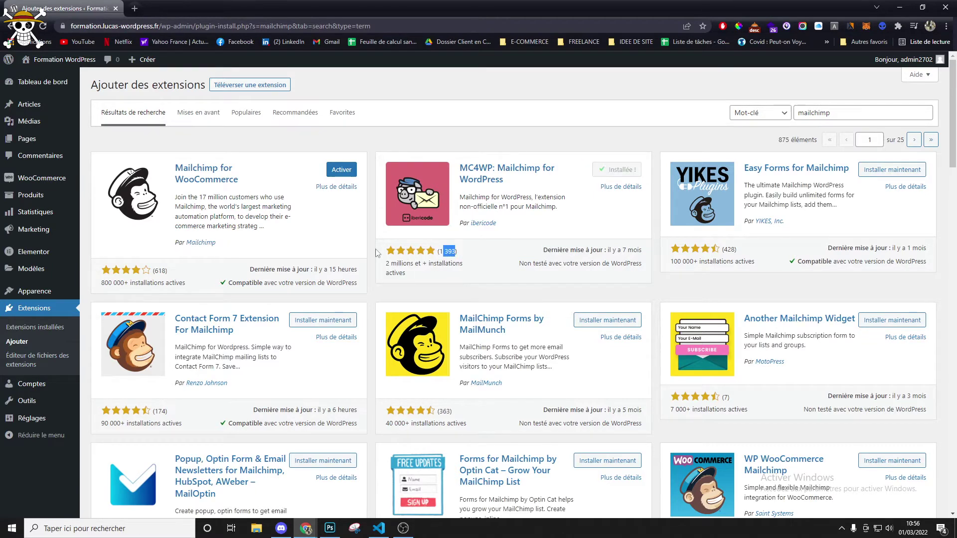
{"action": "left_click", "coordinate": [626, 171]}
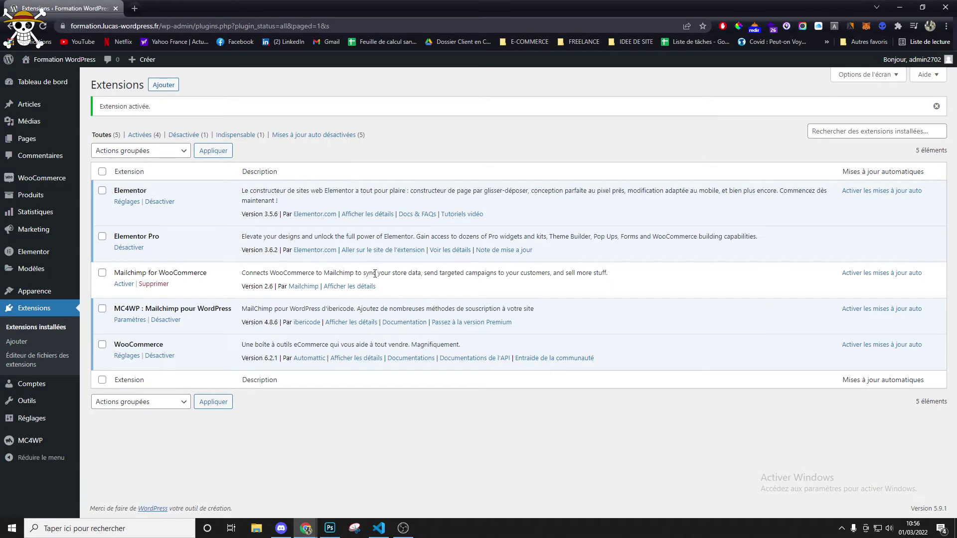
Step: Delete the unused Mailchimp for WooCommerce plugin
{"action": "left_click", "coordinate": [155, 285]}
{"action": "left_click", "coordinate": [518, 92]}
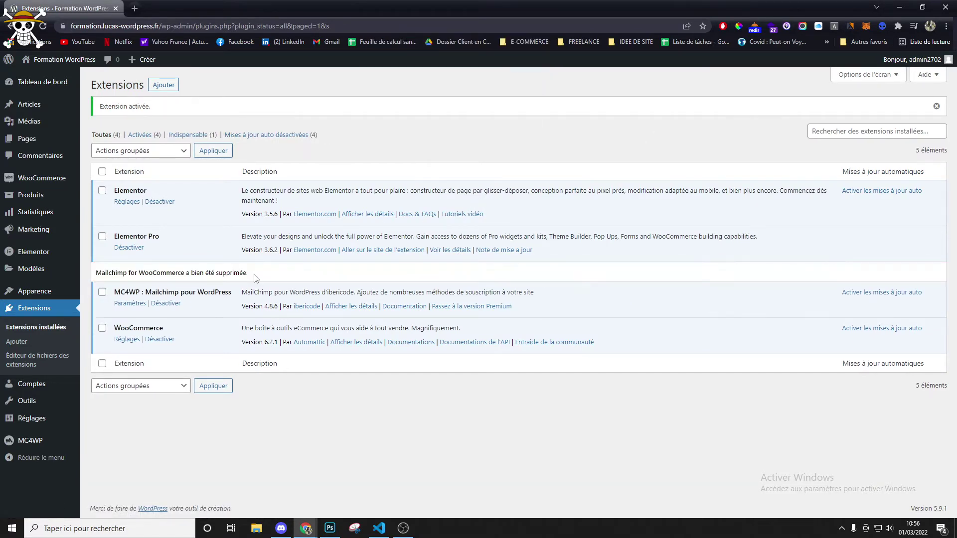
{"action": "double_click", "coordinate": [125, 293]}
{"action": "left_click_drag", "start_coordinate": [125, 295], "coordinate": [229, 297]}
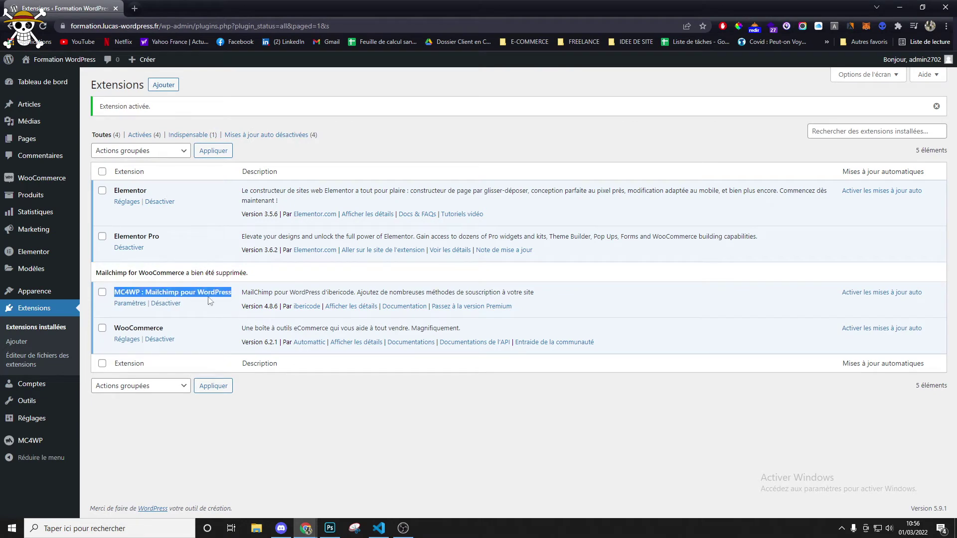
Step: Open MC4WP's Not Connected API settings and follow the get-API-key link to Mailchimp
{"action": "left_click", "coordinate": [129, 304]}
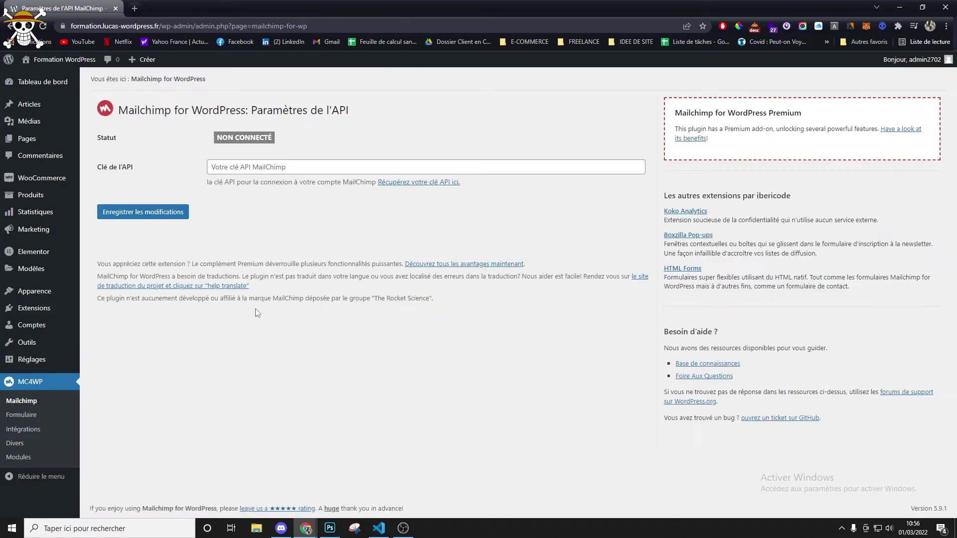
{"action": "left_click_drag", "start_coordinate": [97, 167], "coordinate": [166, 171]}
{"action": "left_click", "coordinate": [343, 211]}
{"action": "left_click", "coordinate": [423, 184]}
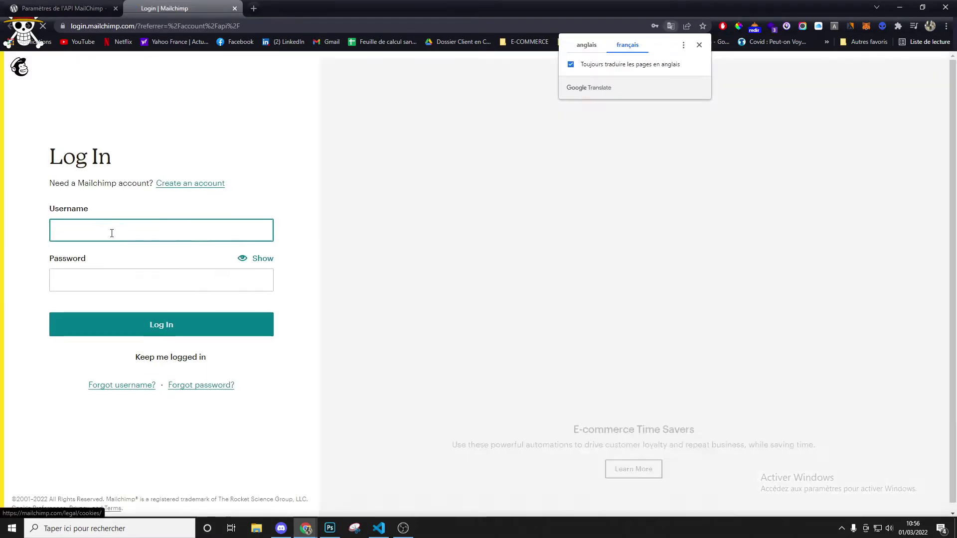
Step: Log in to Mailchimp with the saved credentials and verify using the emailed code
{"action": "left_click", "coordinate": [112, 232]}
{"action": "left_click", "coordinate": [175, 261]}
{"action": "left_click", "coordinate": [142, 320]}
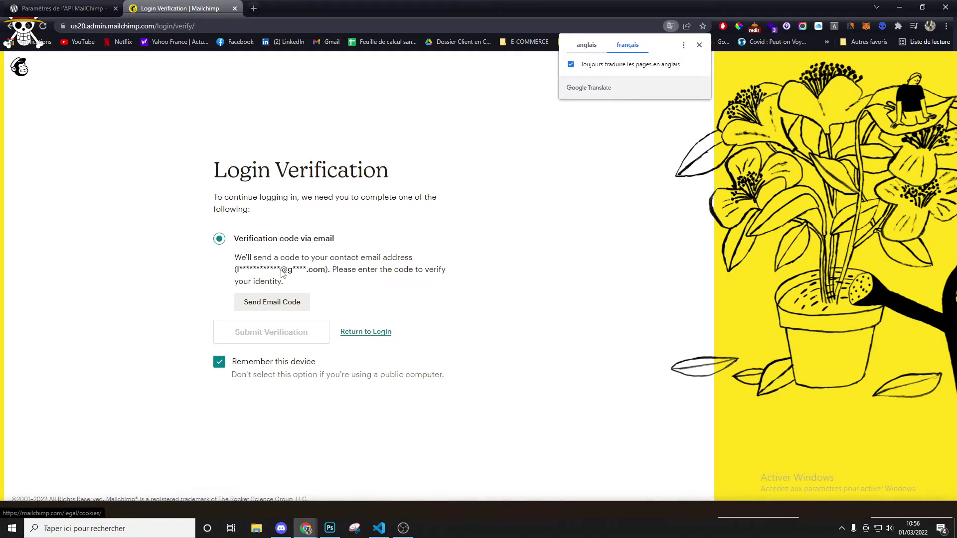
{"action": "left_click", "coordinate": [302, 303]}
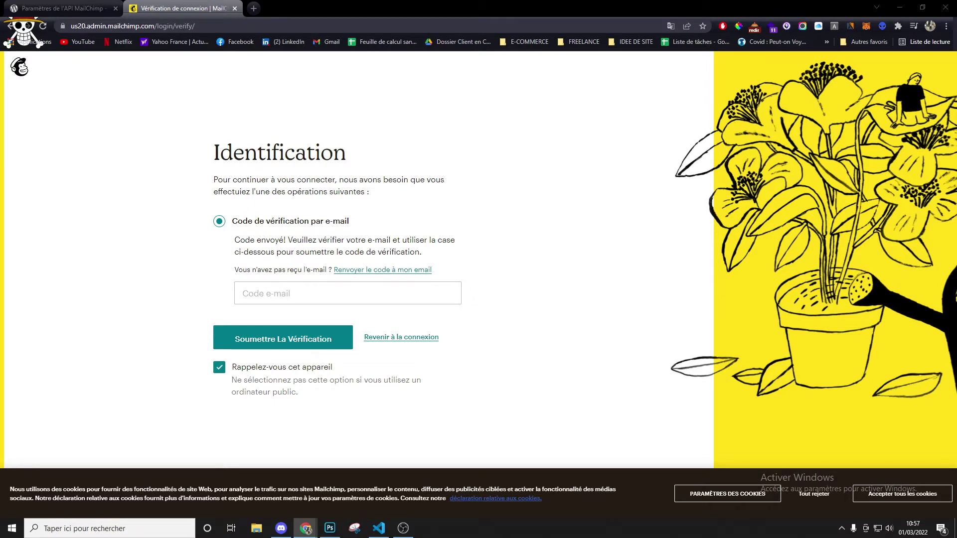
{"action": "left_click", "coordinate": [369, 292]}
{"action": "left_click", "coordinate": [279, 337]}
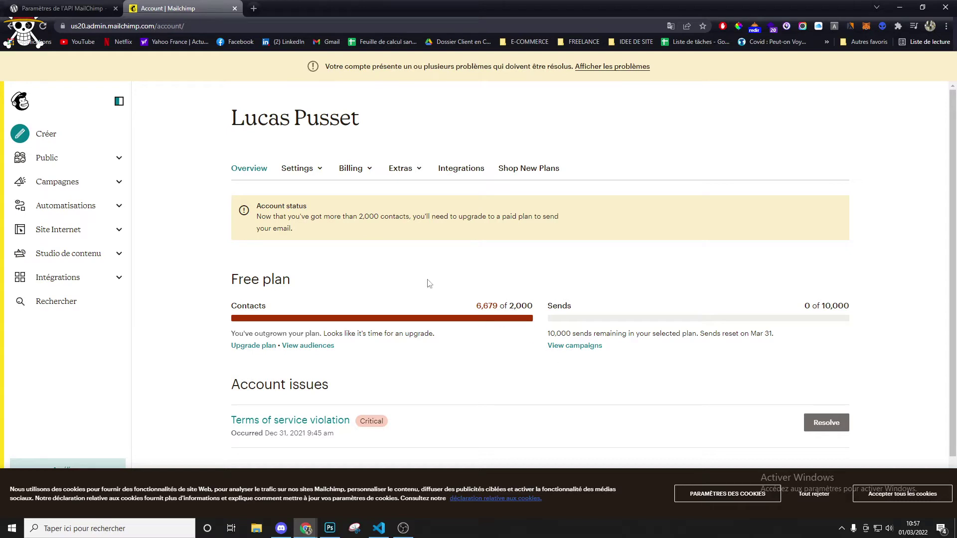
Step: Reopen Mailchimp's API keys page from the MC4WP settings link, shown in English
{"action": "left_click", "coordinate": [55, 5]}
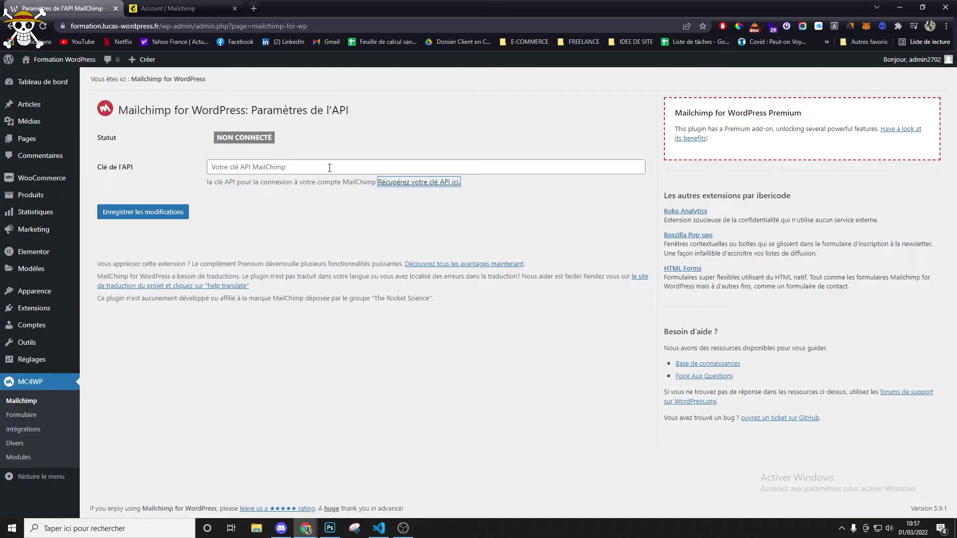
{"action": "left_click", "coordinate": [400, 183]}
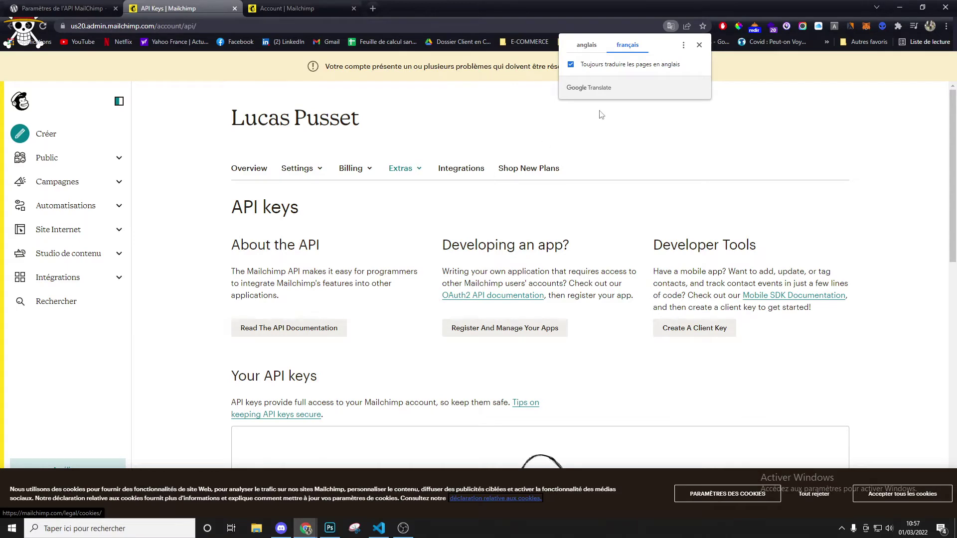
{"action": "left_click", "coordinate": [587, 49]}
Step: Create a new active Mailchimp API key and select its value to copy
{"action": "left_click", "coordinate": [618, 49]}
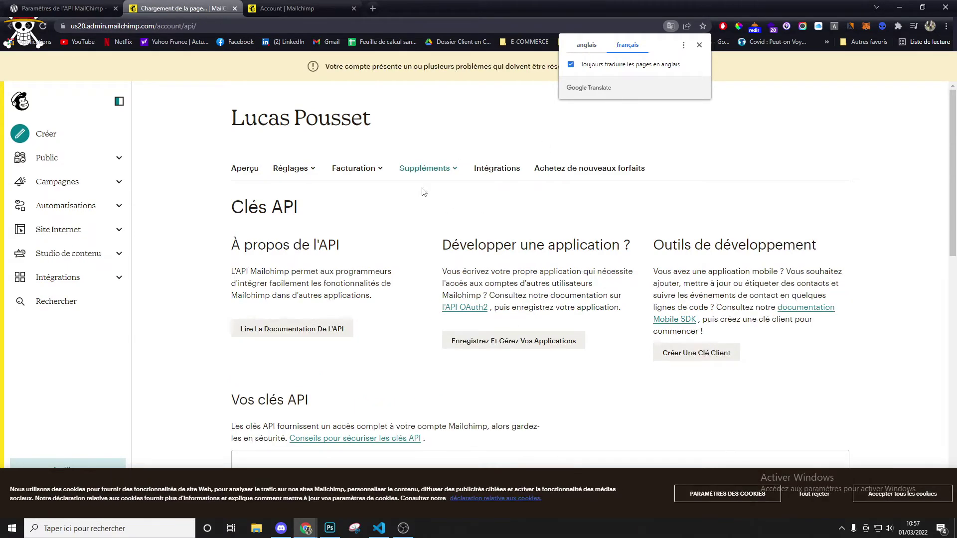
{"action": "scroll", "coordinate": [307, 339], "scroll_direction": "down", "scroll_amount": 1}
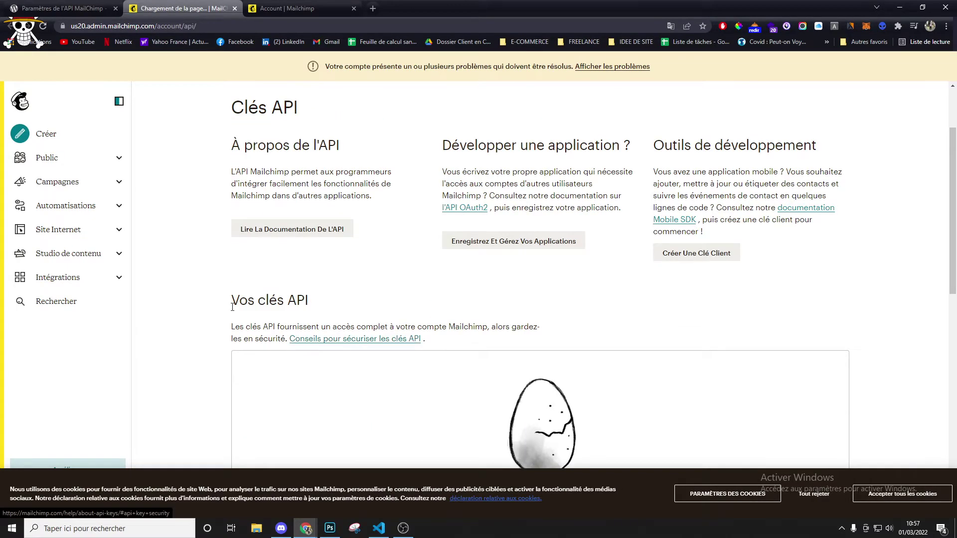
{"action": "scroll", "coordinate": [274, 346], "scroll_direction": "down", "scroll_amount": 6}
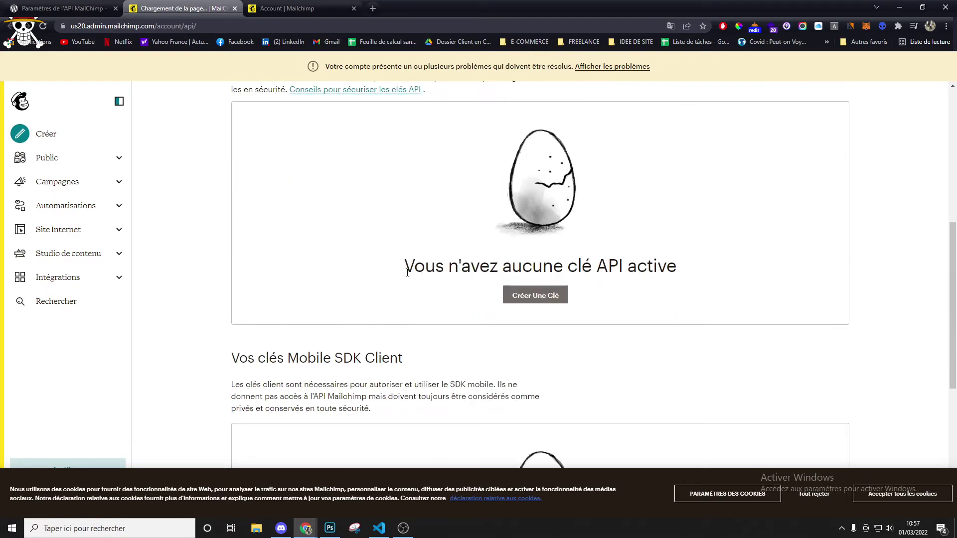
{"action": "left_click_drag", "start_coordinate": [406, 268], "coordinate": [640, 247]}
{"action": "left_click", "coordinate": [354, 8]}
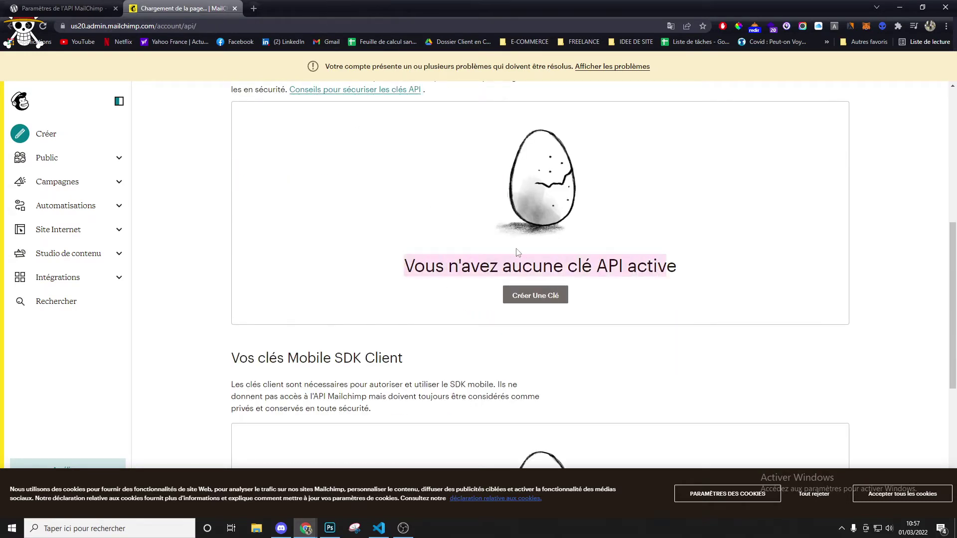
{"action": "left_click", "coordinate": [521, 298]}
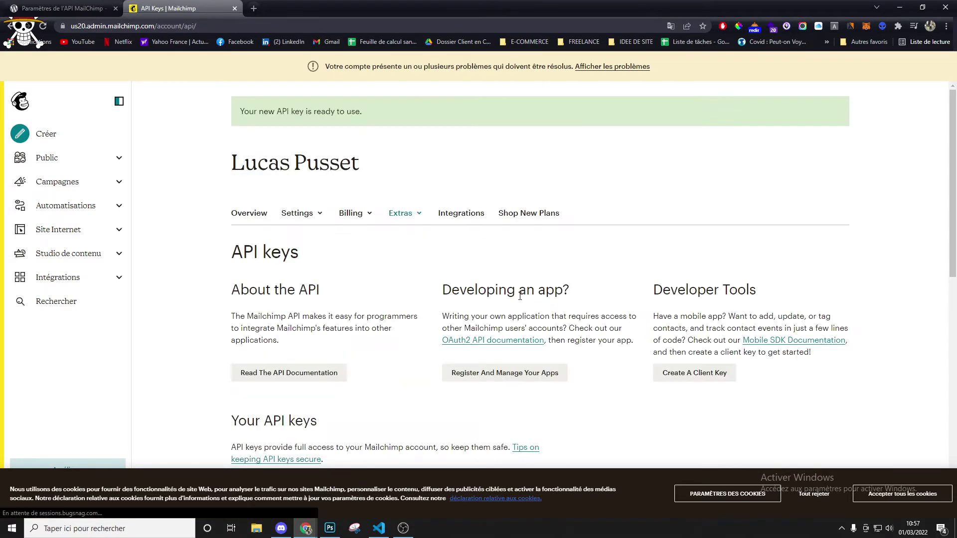
{"action": "scroll", "coordinate": [501, 285], "scroll_direction": "down", "scroll_amount": 4}
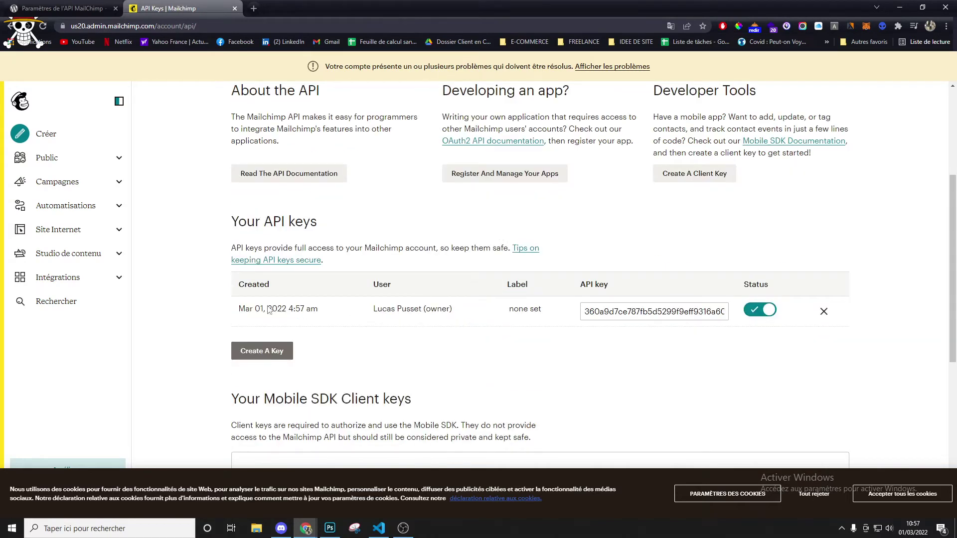
{"action": "left_click", "coordinate": [632, 317]}
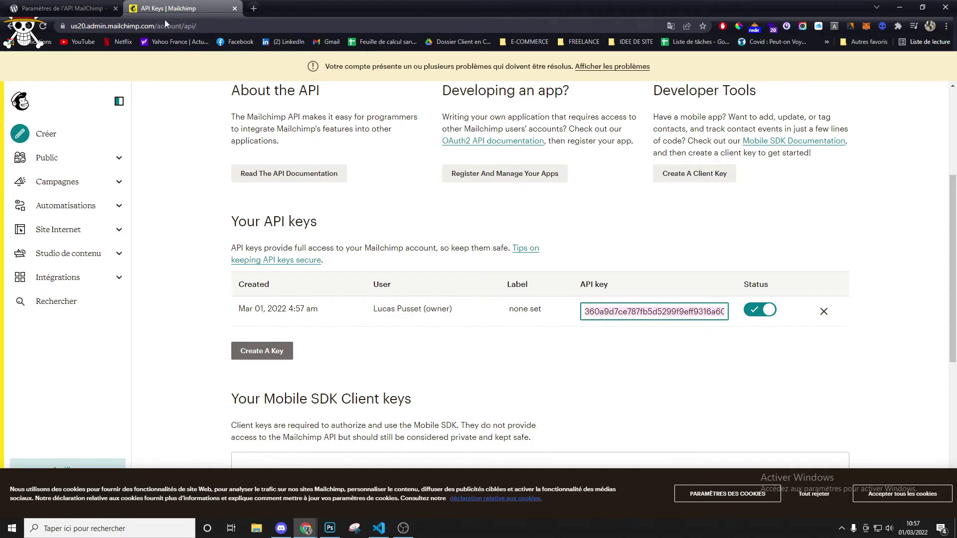
{"action": "left_click", "coordinate": [64, 8]}
Step: Paste the Mailchimp API key into MC4WP, save it, and go to form creation
{"action": "left_click", "coordinate": [250, 170]}
{"action": "key", "text": "ctrl+v"}
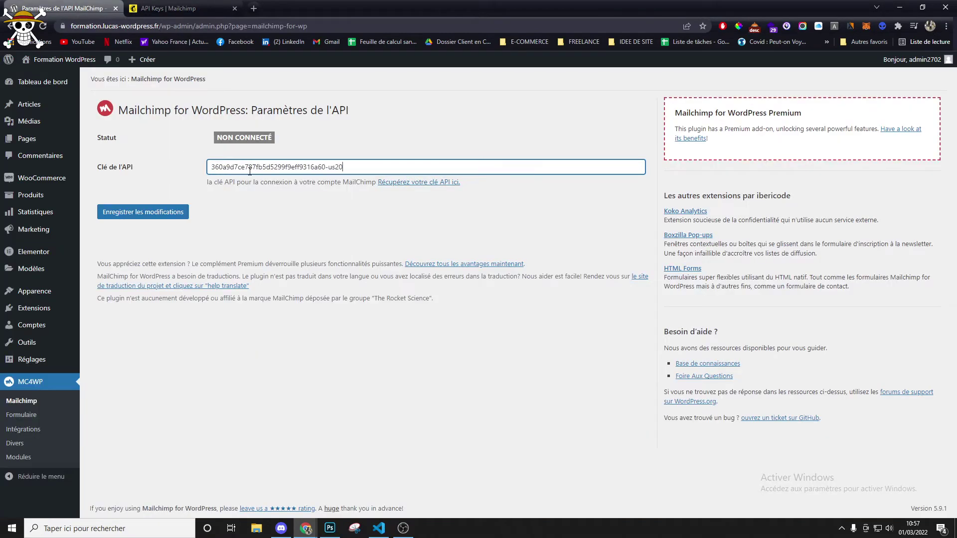
{"action": "left_click", "coordinate": [144, 213]}
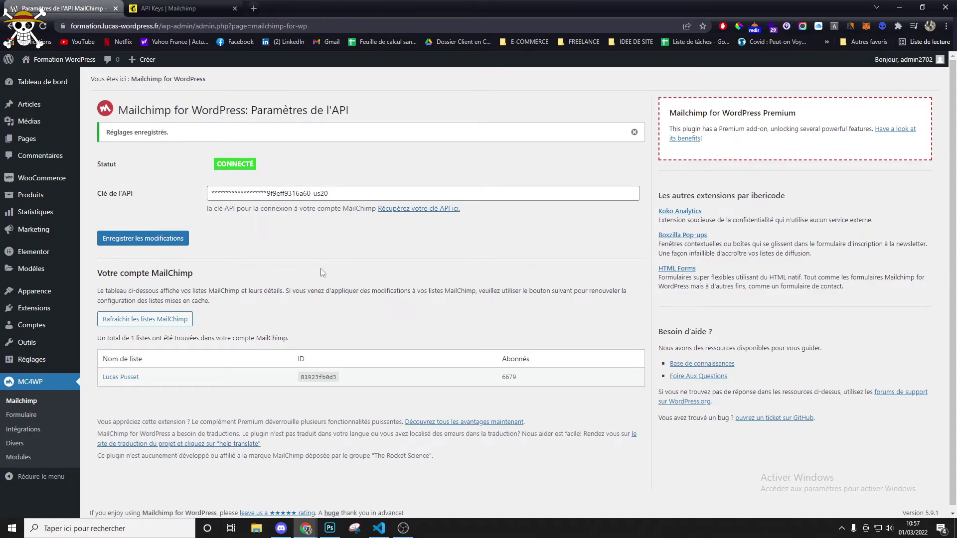
{"action": "left_click", "coordinate": [25, 418]}
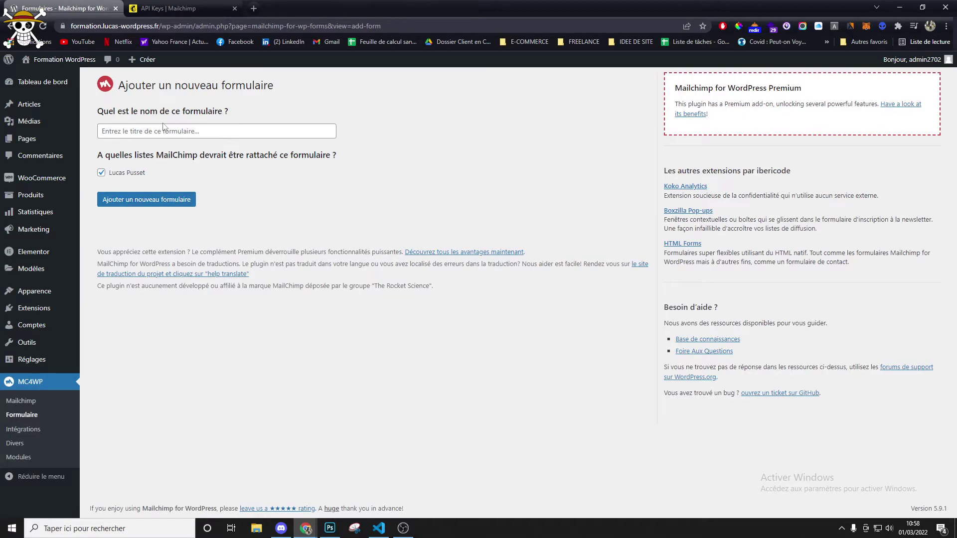
Step: Create the signup form named 'Formulaire lead linkedin'
{"action": "left_click", "coordinate": [160, 129]}
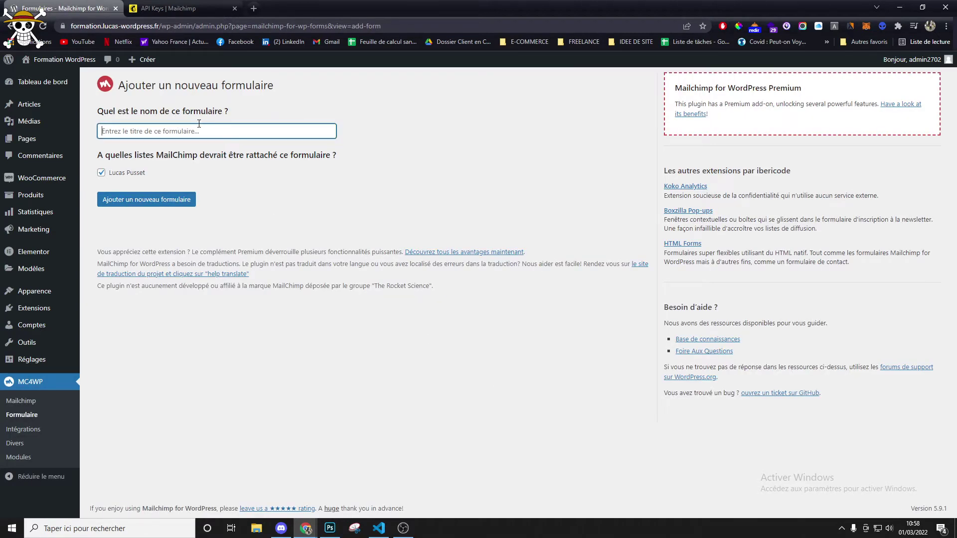
{"action": "type", "text": "Formulaire lead linkedin"}
{"action": "left_click", "coordinate": [154, 202]}
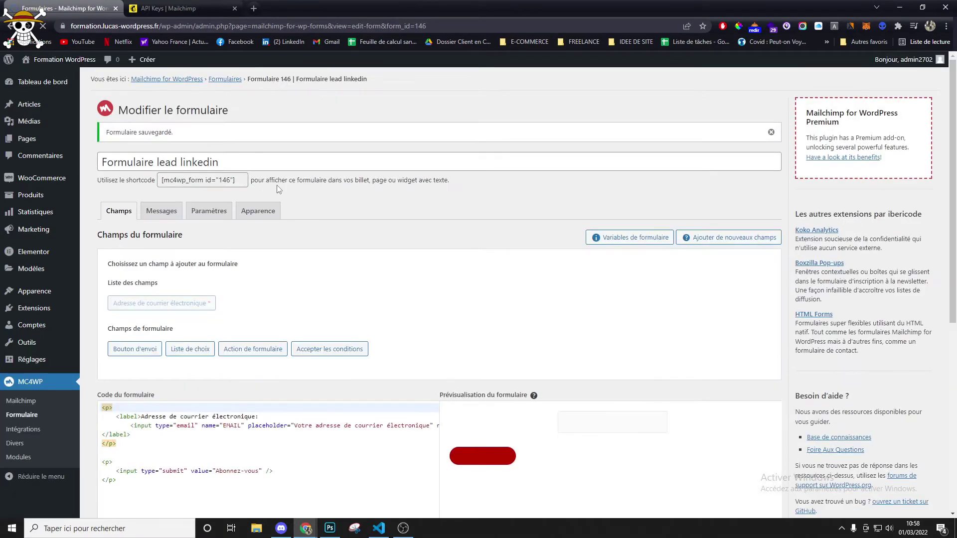
{"action": "scroll", "coordinate": [278, 186], "scroll_direction": "down", "scroll_amount": 2}
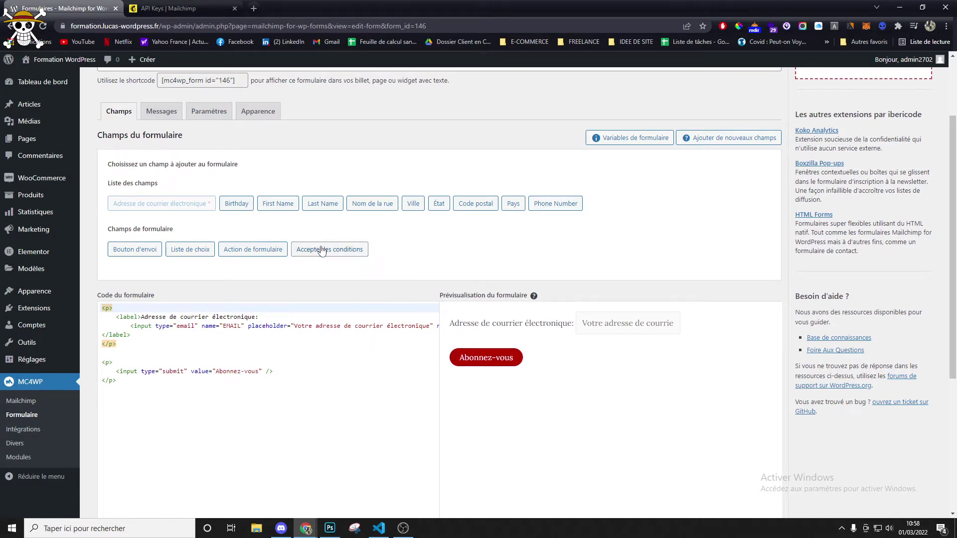
Step: Add a required First Name field with placeholder and initial value 'Prénom'
{"action": "left_click", "coordinate": [278, 204]}
{"action": "left_click", "coordinate": [394, 243]}
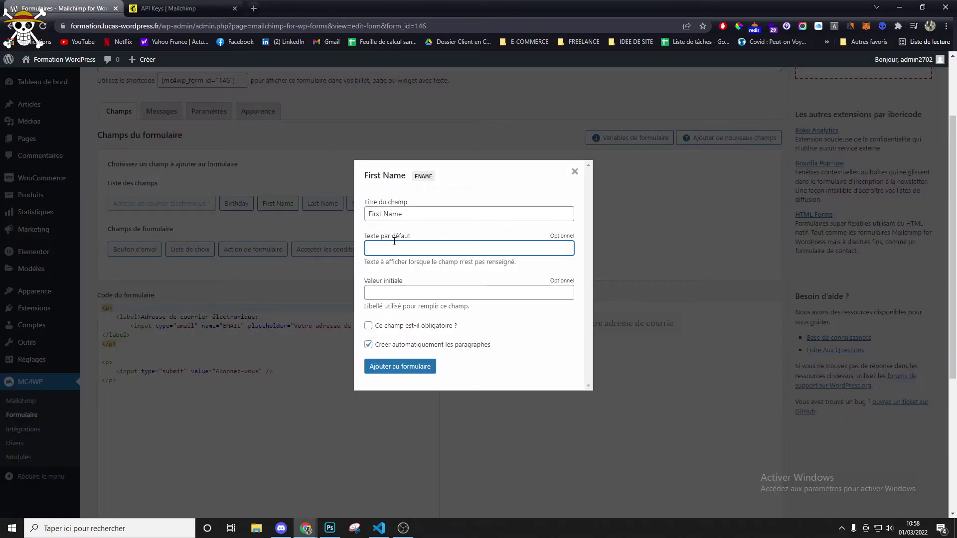
{"action": "type", "text": "Prénom"}
{"action": "key", "text": "Tab"}
{"action": "type", "text": "pre"}
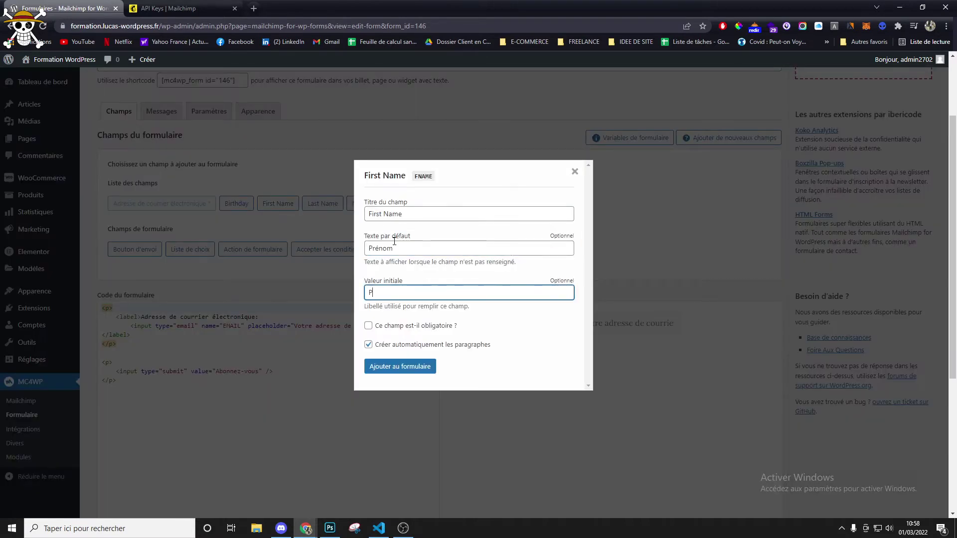
{"action": "type", "text": "nom"}
{"action": "key", "text": "BackSpace"}
{"action": "key", "text": "BackSpace"}
{"action": "key", "text": "BackSpace"}
{"action": "key", "text": "BackSpace"}
{"action": "key", "text": "BackSpace"}
{"action": "key", "text": "BackSpace"}
{"action": "type", "text": "Préno"}
{"action": "left_click", "coordinate": [423, 326]}
{"action": "left_click", "coordinate": [407, 369]}
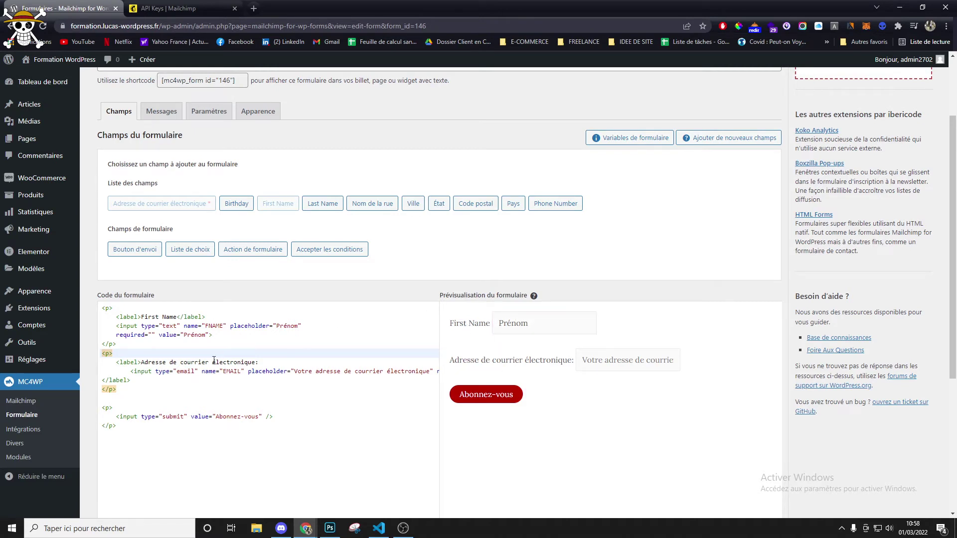
Step: Relabel the First Name field 'Prénom' in the form code and test the preview fields
{"action": "double_click", "coordinate": [146, 317]}
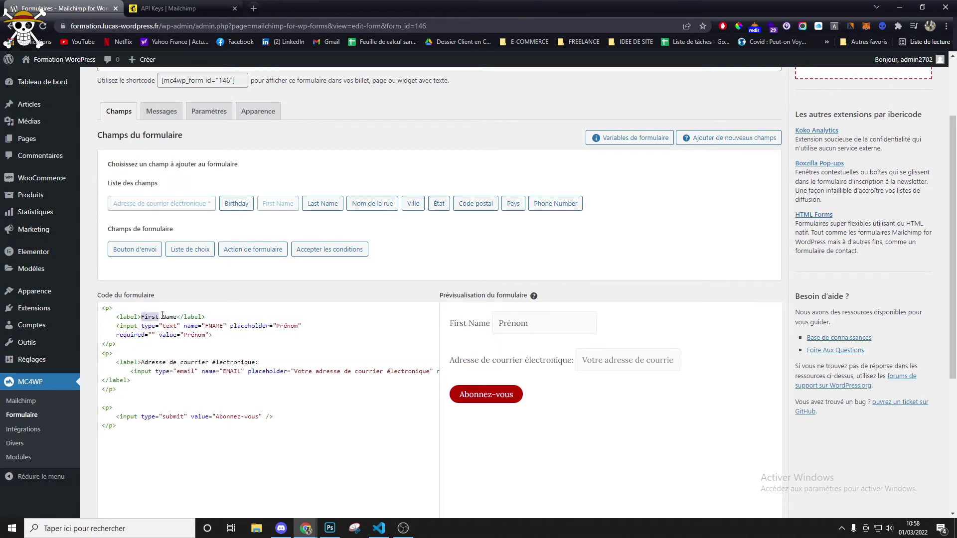
{"action": "left_click_drag", "start_coordinate": [162, 317], "coordinate": [150, 317]}
{"action": "type", "text": "Prénom"}
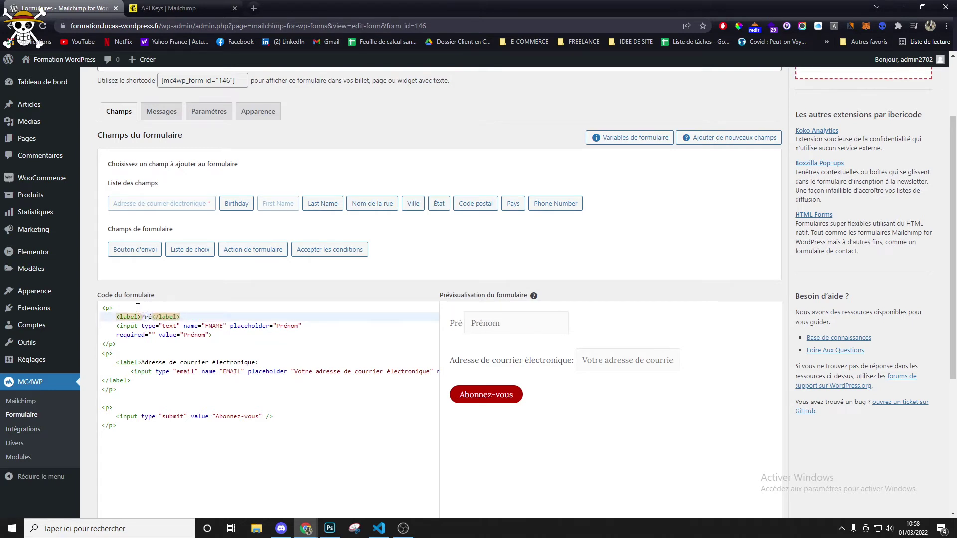
{"action": "double_click", "coordinate": [193, 337]}
{"action": "key", "text": "BackSpace"}
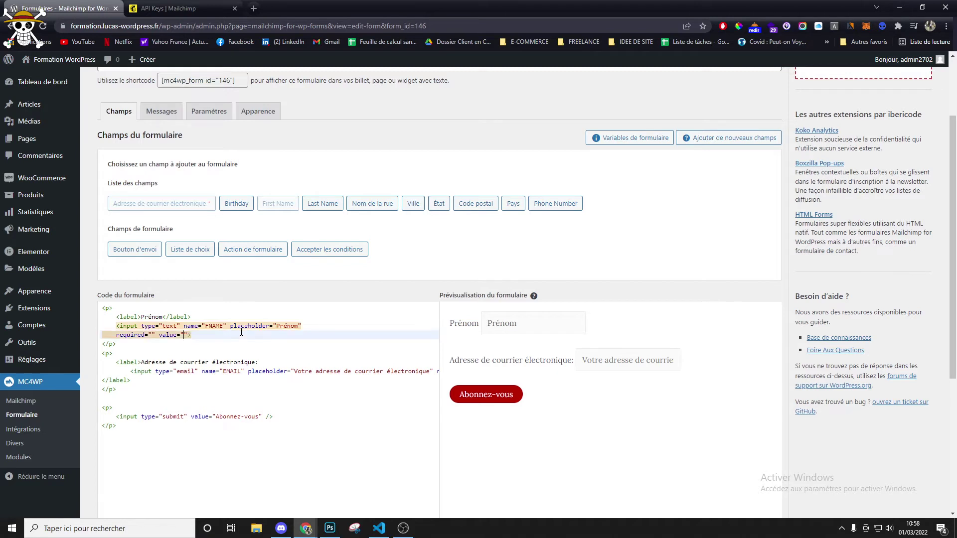
{"action": "key", "text": "ctrl+z"}
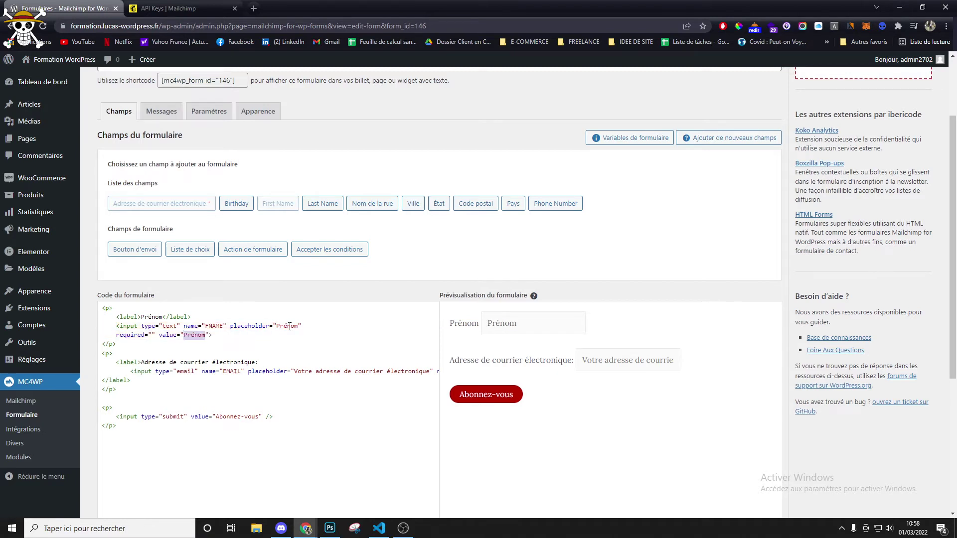
{"action": "double_click", "coordinate": [289, 326]}
{"action": "key", "text": "BackSpace"}
{"action": "key", "text": "ctrl+z"}
{"action": "left_click", "coordinate": [482, 323]}
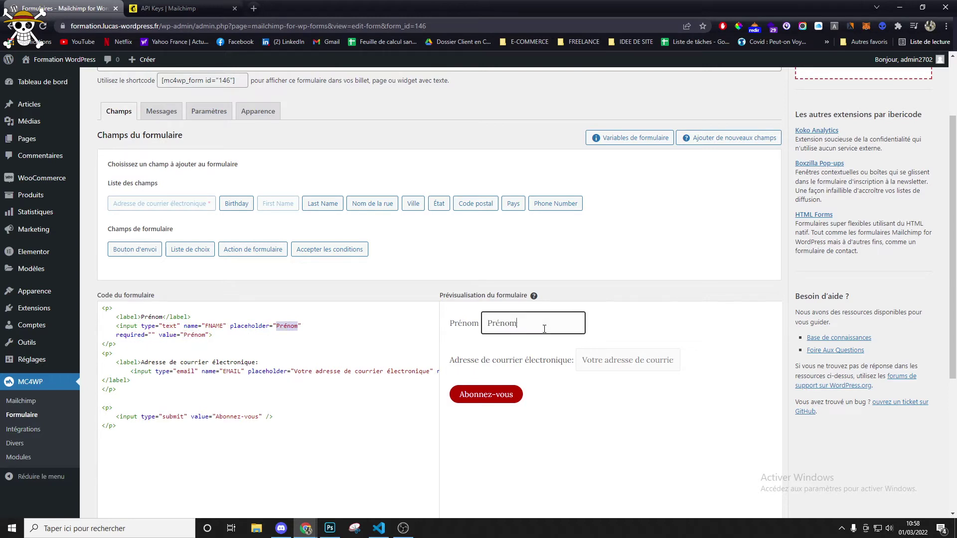
{"action": "left_click", "coordinate": [595, 363]}
{"action": "left_click", "coordinate": [468, 331]}
Step: Replace the first field's initial value with 'John' in the form code
{"action": "left_click", "coordinate": [288, 326]}
{"action": "type", "text": "dd"}
{"action": "left_click", "coordinate": [360, 337]}
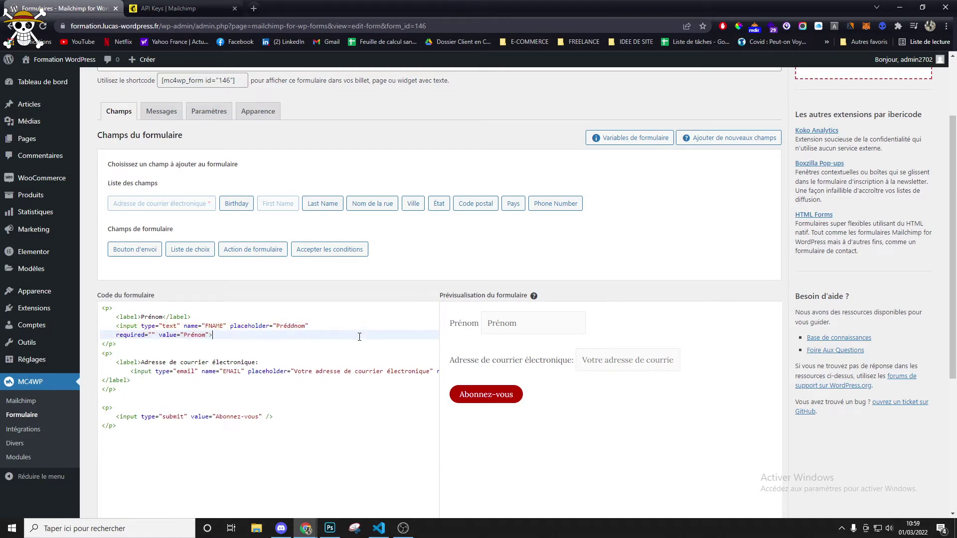
{"action": "key", "text": "ctrl+z"}
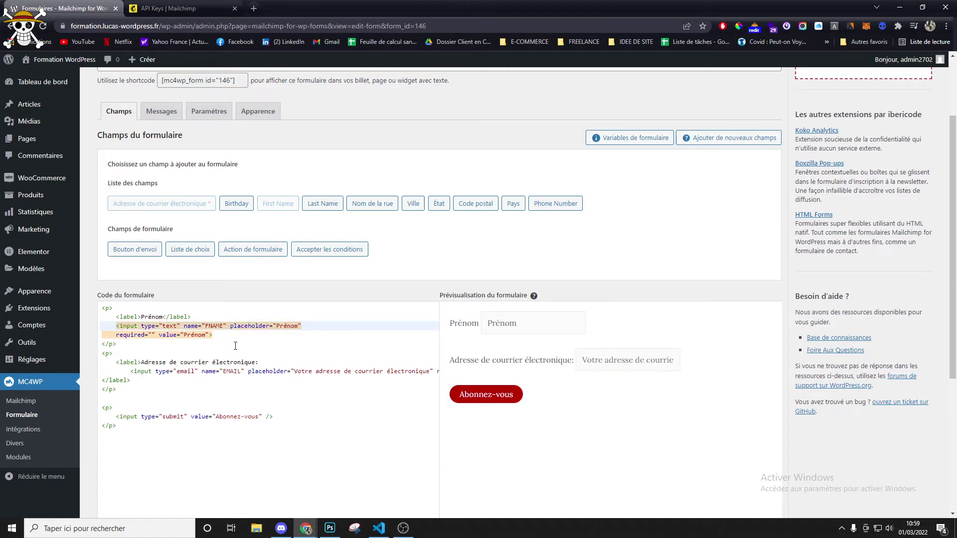
{"action": "left_click", "coordinate": [200, 337]}
{"action": "type", "text": "dd"}
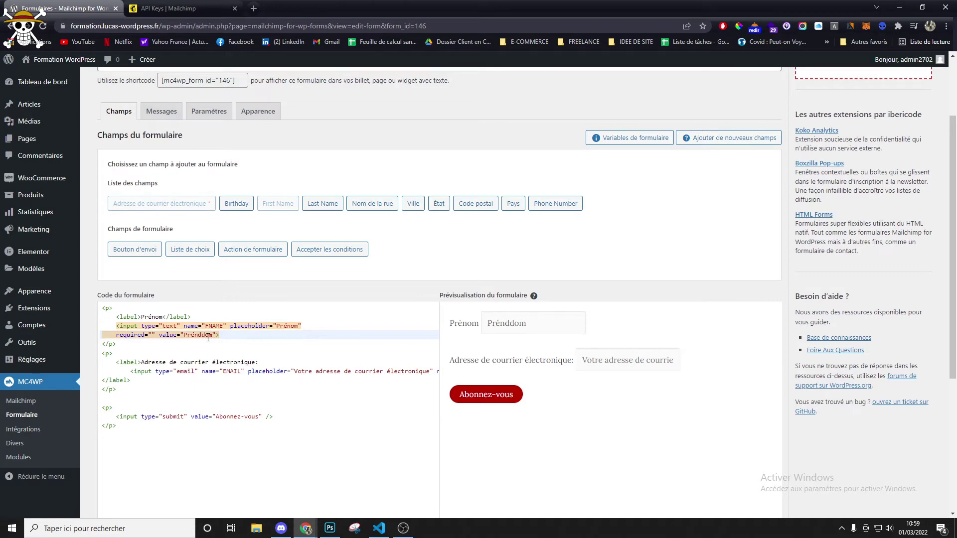
{"action": "double_click", "coordinate": [208, 336]}
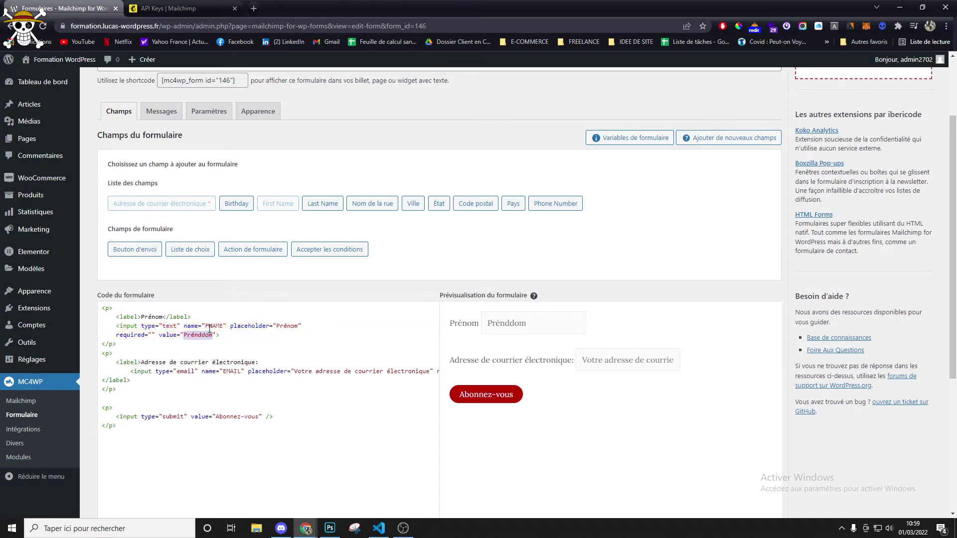
{"action": "type", "text": "John"}
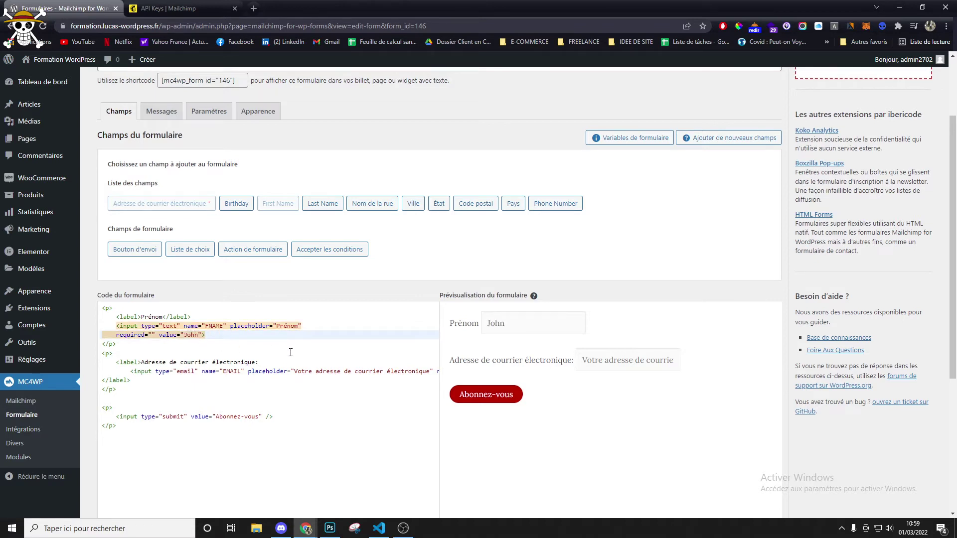
Step: Insert an optional Last Name field with placeholder 'Smith' into the form code
{"action": "left_click", "coordinate": [324, 206]}
{"action": "left_click", "coordinate": [414, 247]}
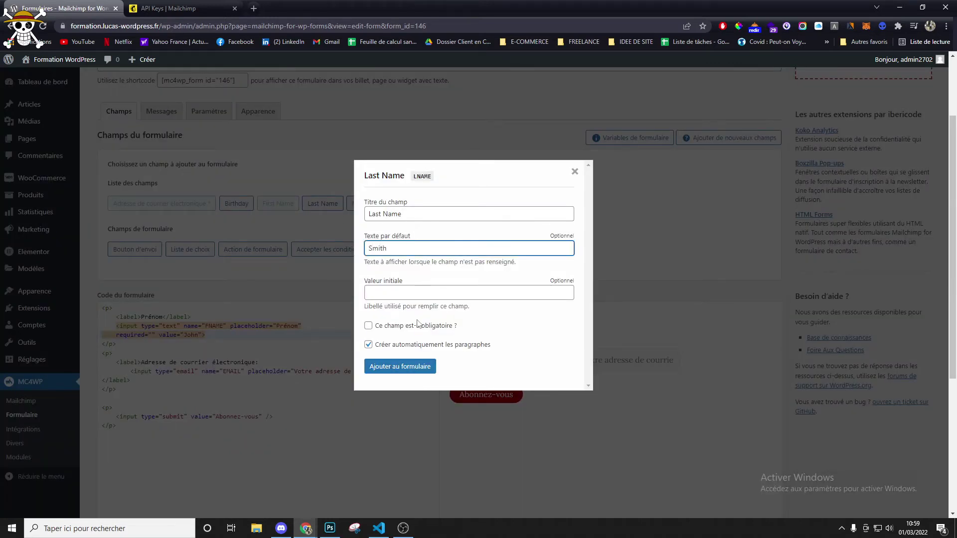
{"action": "left_click", "coordinate": [389, 323]}
{"action": "left_click", "coordinate": [405, 328]}
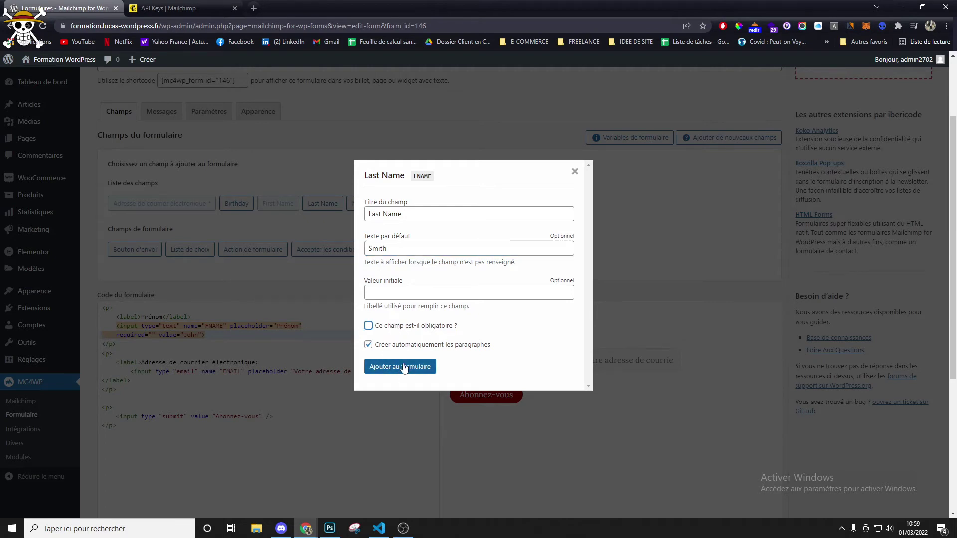
{"action": "left_click", "coordinate": [404, 367]}
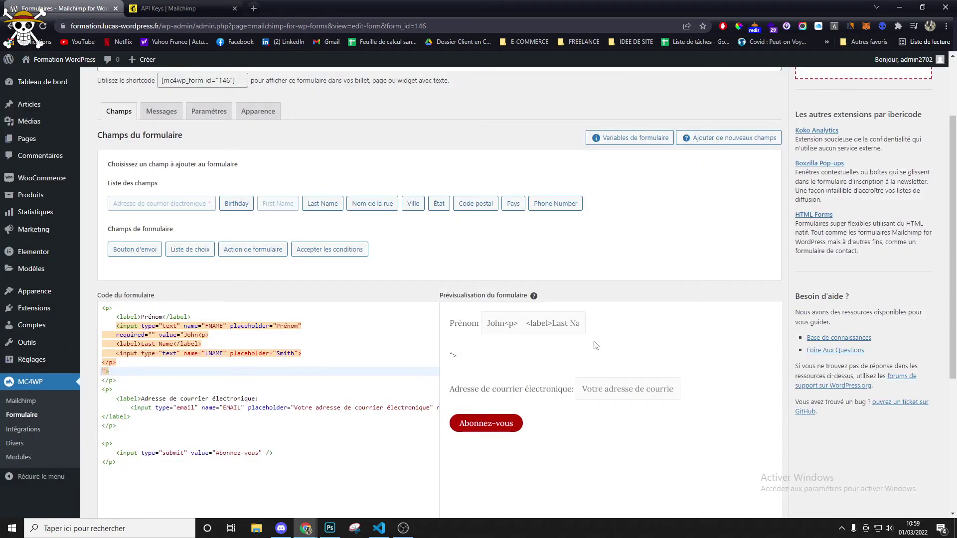
{"action": "left_click", "coordinate": [234, 335]}
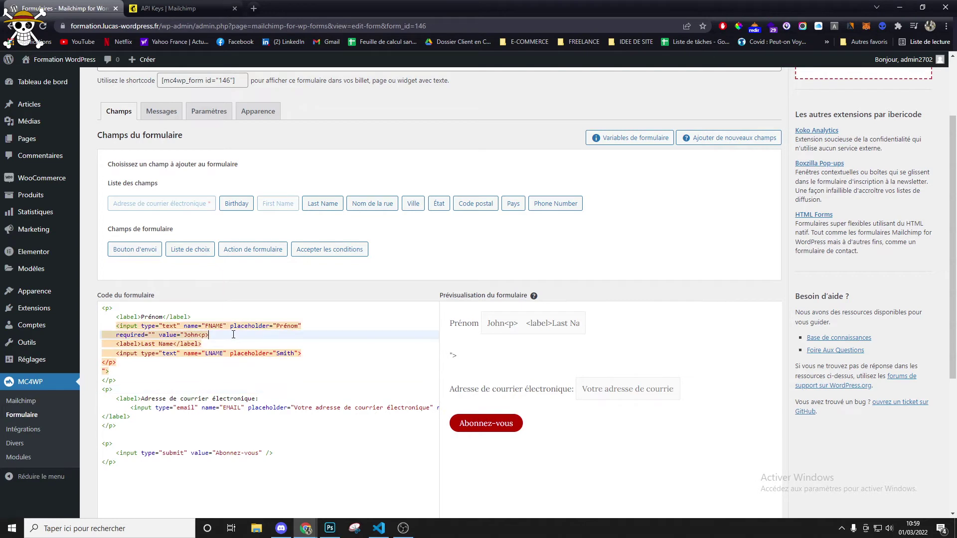
{"action": "key", "text": "Return"}
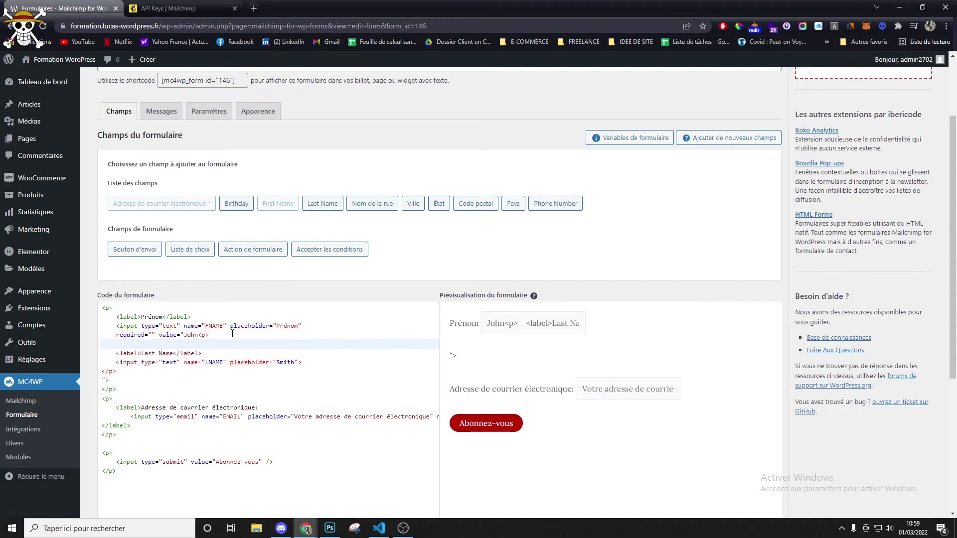
{"action": "key", "text": "BackSpace"}
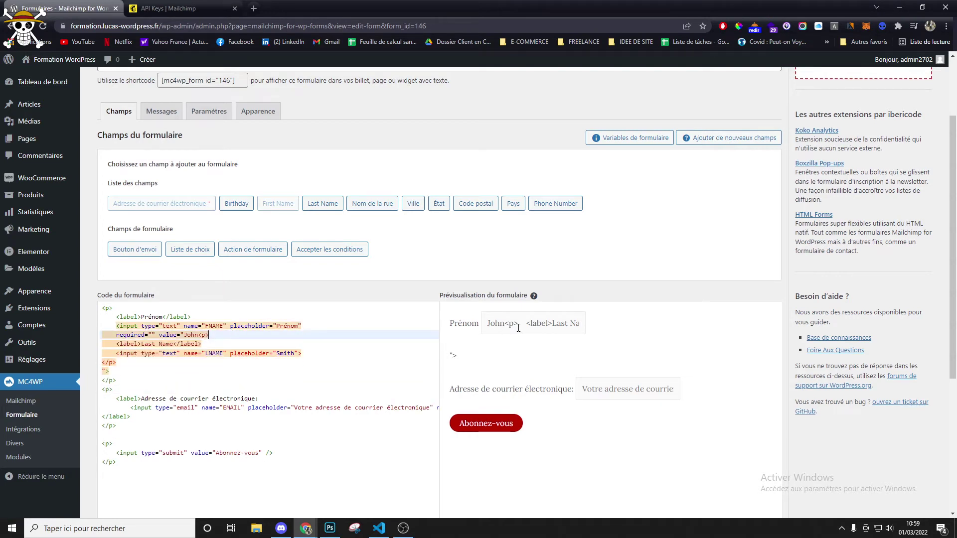
Step: Undo the misplaced Last Name insertion so the Prénom field reads John again
{"action": "left_click", "coordinate": [518, 327]}
{"action": "left_click", "coordinate": [219, 327]}
{"action": "left_click", "coordinate": [223, 343]}
{"action": "left_click", "coordinate": [222, 335]}
{"action": "key", "text": "Return"}
{"action": "left_click", "coordinate": [533, 329]}
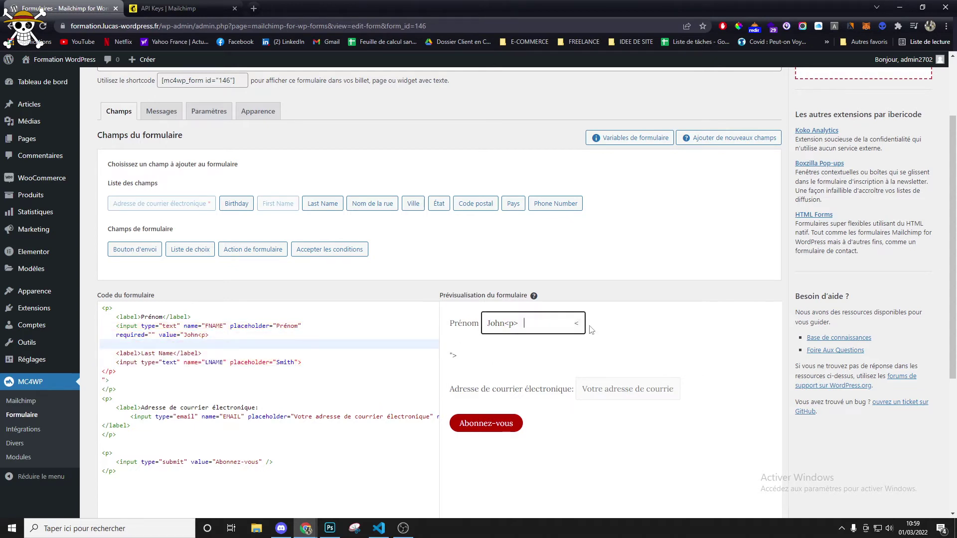
{"action": "left_click", "coordinate": [251, 343]}
{"action": "key", "text": "ctrl+z"}
{"action": "key", "text": "ctrl+z"}
{"action": "key", "text": "ctrl+z"}
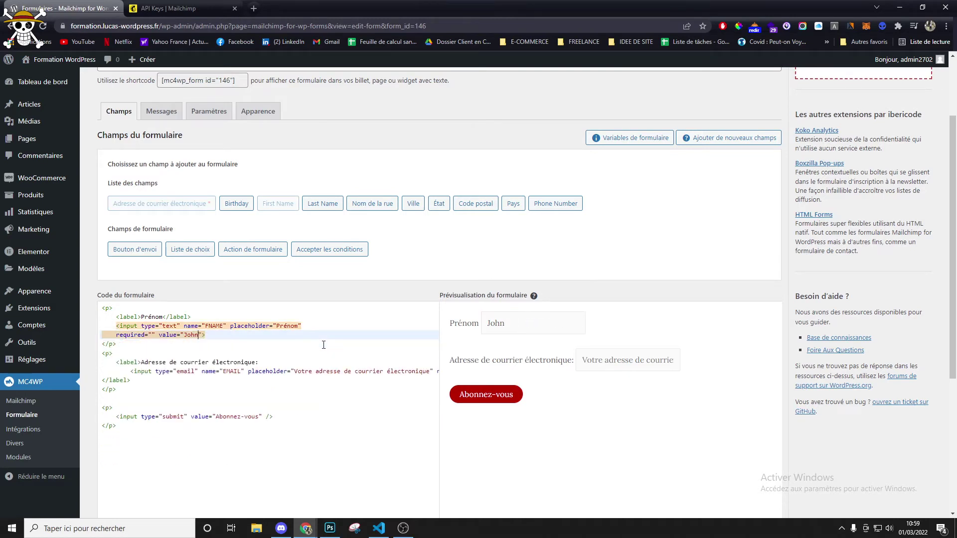
Step: Add an empty line at the end of the form code and save the form
{"action": "left_click", "coordinate": [269, 337]}
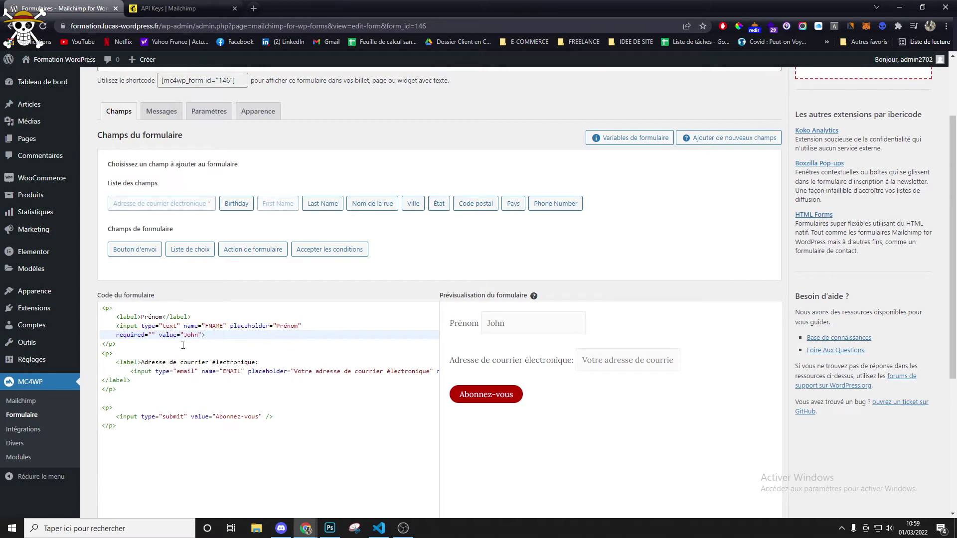
{"action": "left_click", "coordinate": [138, 346]}
{"action": "left_click", "coordinate": [162, 430]}
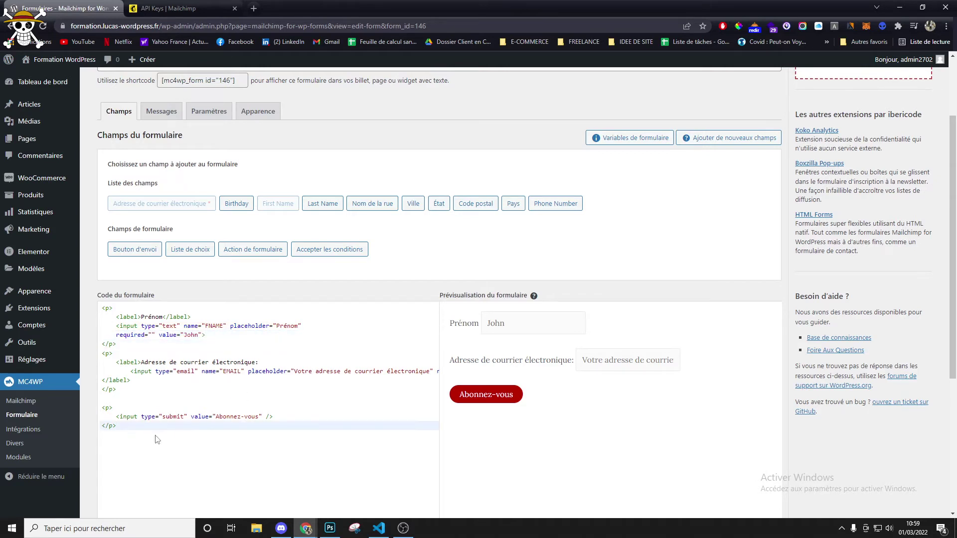
{"action": "key", "text": "Return"}
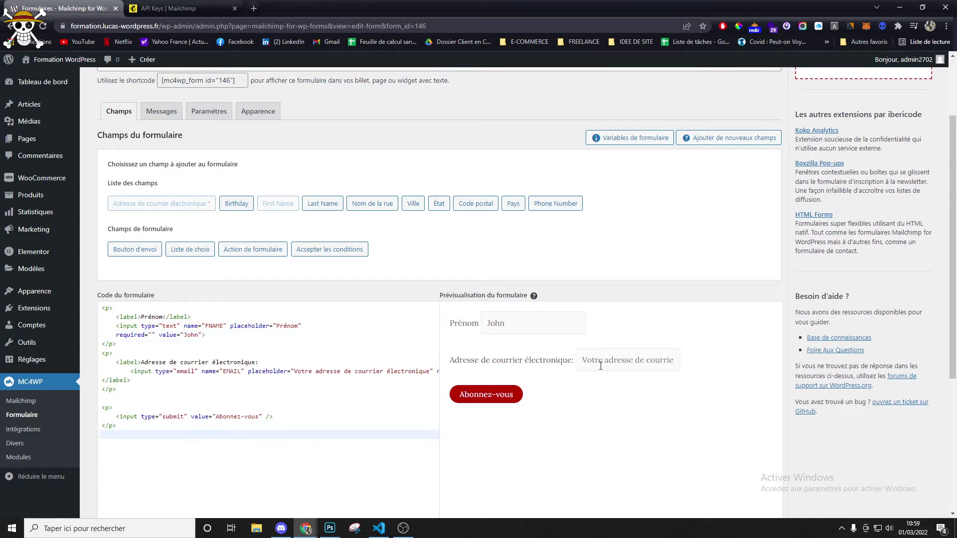
{"action": "left_click", "coordinate": [601, 366]}
{"action": "scroll", "coordinate": [278, 363], "scroll_direction": "down", "scroll_amount": 3}
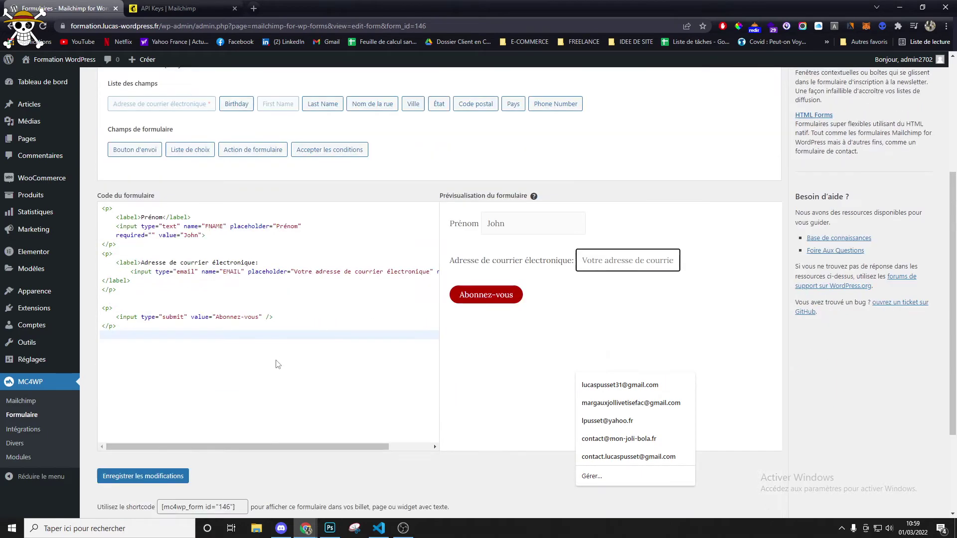
{"action": "left_click", "coordinate": [163, 429]}
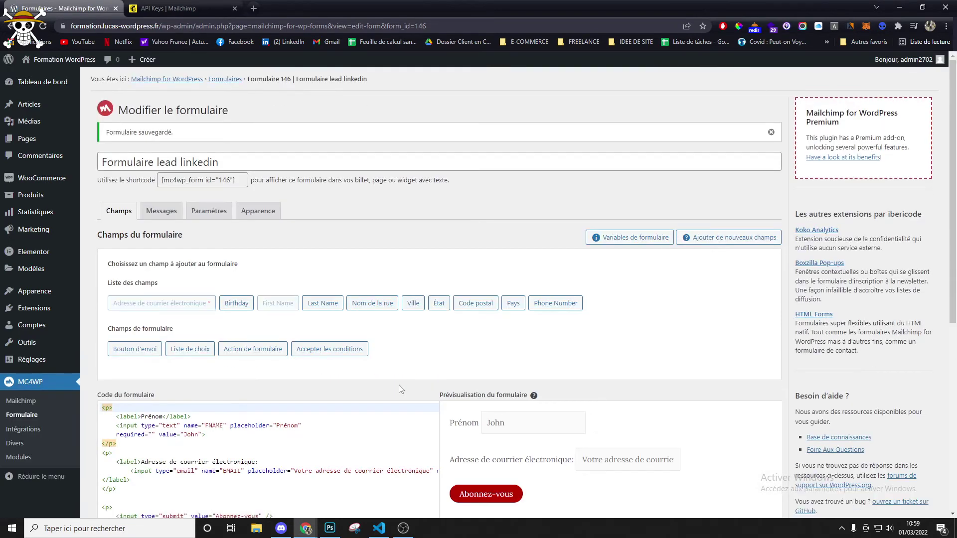
{"action": "scroll", "coordinate": [356, 379], "scroll_direction": "down", "scroll_amount": 3}
Step: Add two blank lines after the Prénom field block to make room for a new field
{"action": "left_click", "coordinate": [126, 297]}
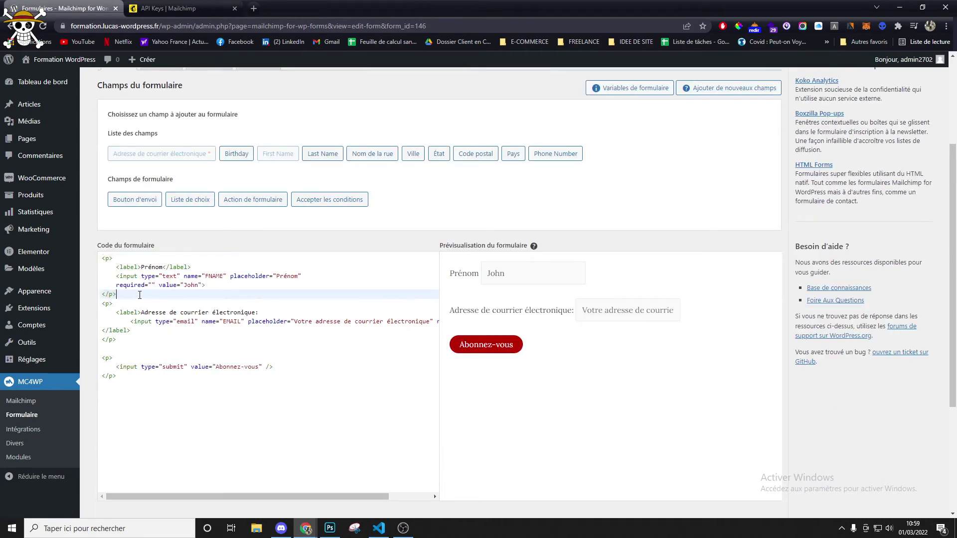
{"action": "key", "text": "Right"}
{"action": "key", "text": "Return"}
{"action": "key", "text": "Return"}
{"action": "key", "text": "Up"}
{"action": "key", "text": "Up"}
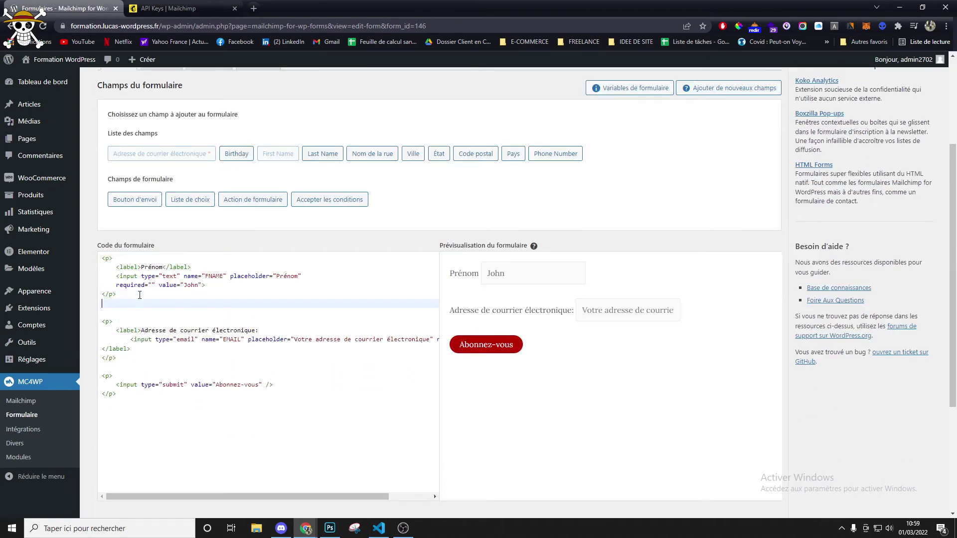
{"action": "key", "text": "Return"}
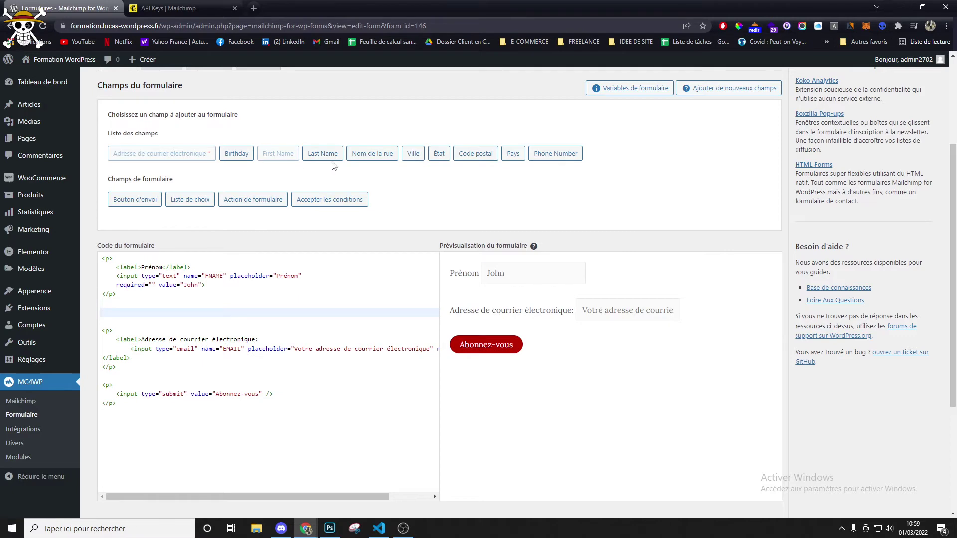
Step: Insert a Last Name field with placeholder Smith and relabel it 'Nom de famille'
{"action": "left_click", "coordinate": [330, 156]}
{"action": "left_click", "coordinate": [419, 245]}
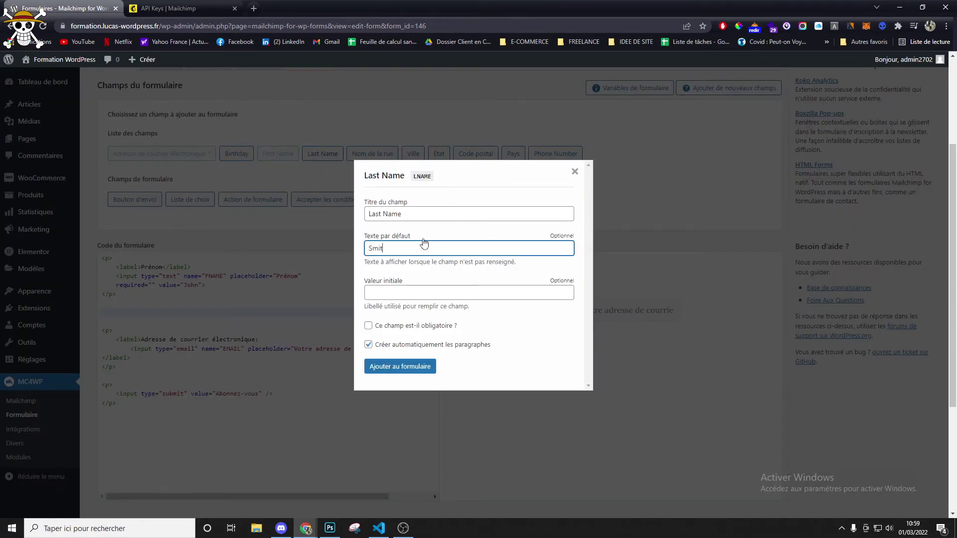
{"action": "left_click", "coordinate": [366, 367]}
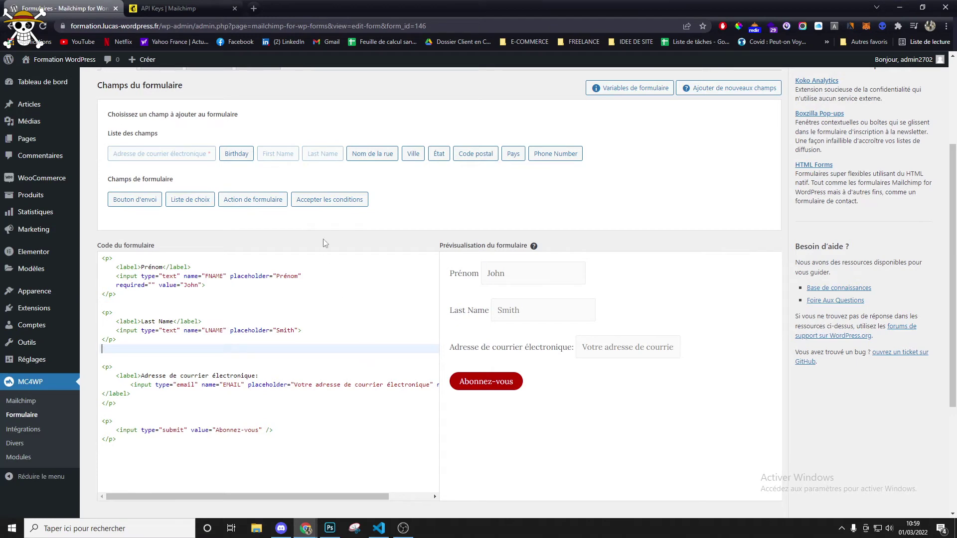
{"action": "left_click_drag", "start_coordinate": [147, 322], "coordinate": [164, 323]}
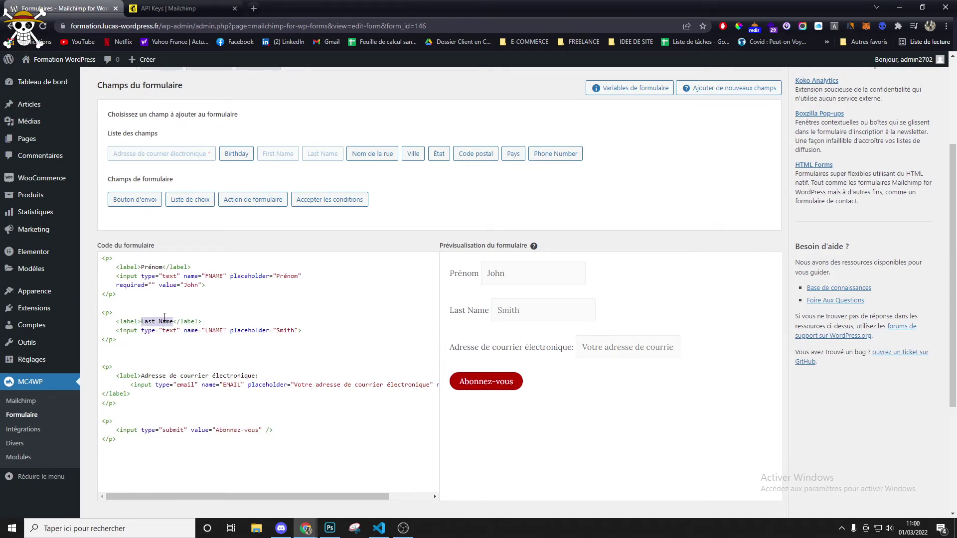
{"action": "type", "text": "Nom de famille"}
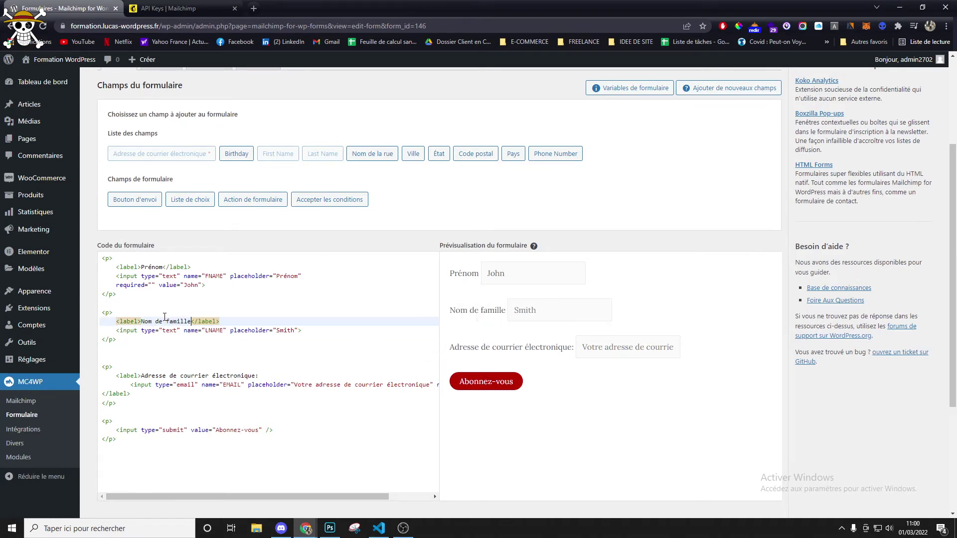
{"action": "left_click", "coordinate": [229, 355]}
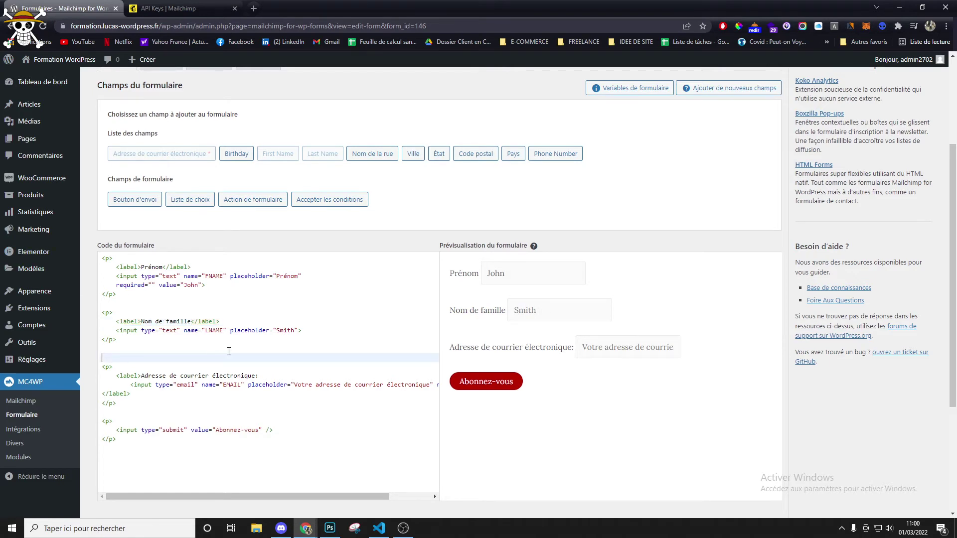
{"action": "key", "text": "Return"}
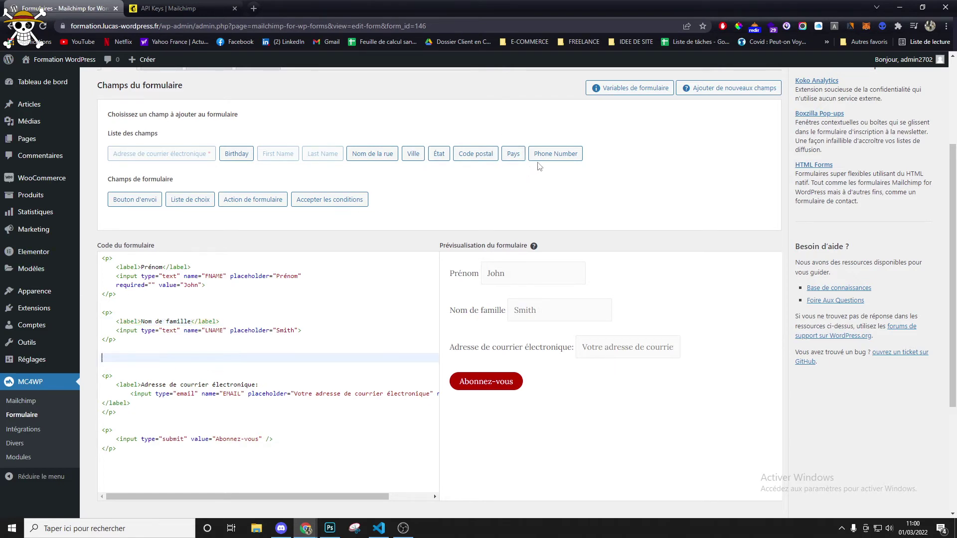
Step: Add a required phone field titled 'Numero de téléphone' with placeholder 06 ** ** ** **
{"action": "left_click", "coordinate": [548, 155]}
{"action": "triple_click", "coordinate": [410, 214]}
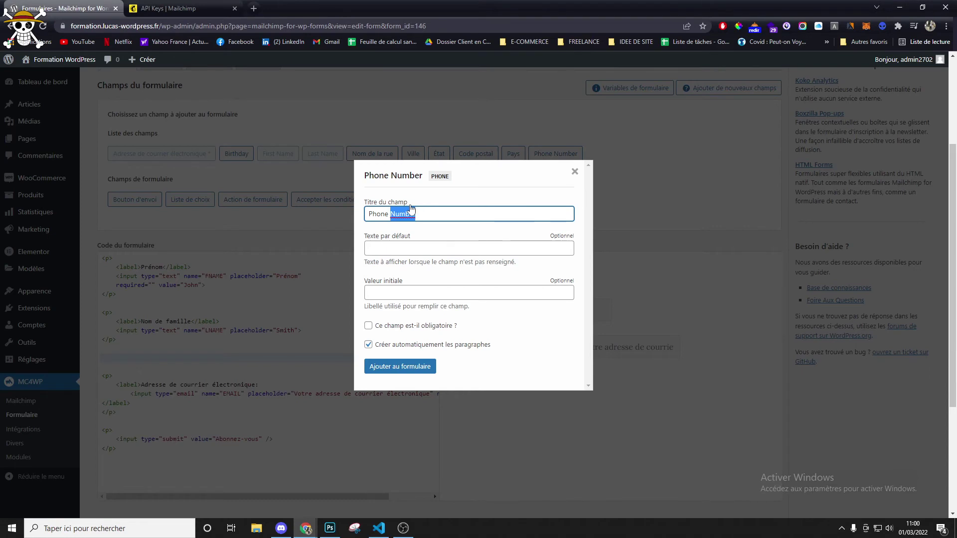
{"action": "type", "text": "Nume"}
{"action": "type", "text": "ro de t"}
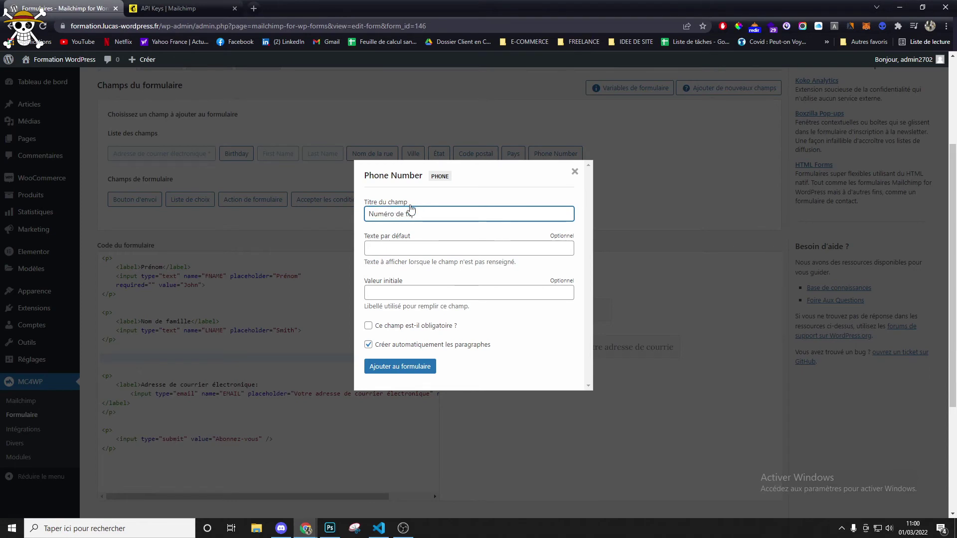
{"action": "type", "text": "éléphone"}
{"action": "key", "text": "Tab"}
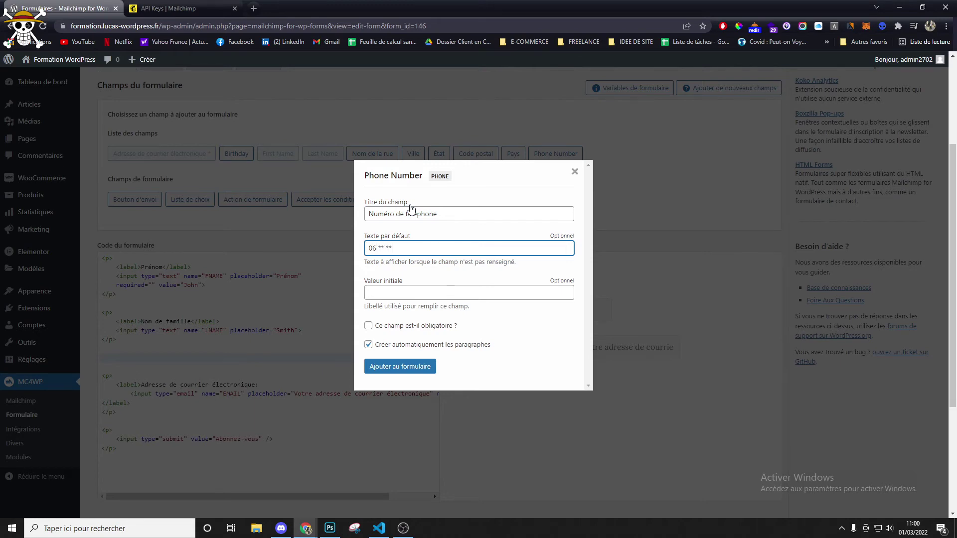
{"action": "left_click", "coordinate": [369, 326]}
{"action": "left_click", "coordinate": [398, 368]}
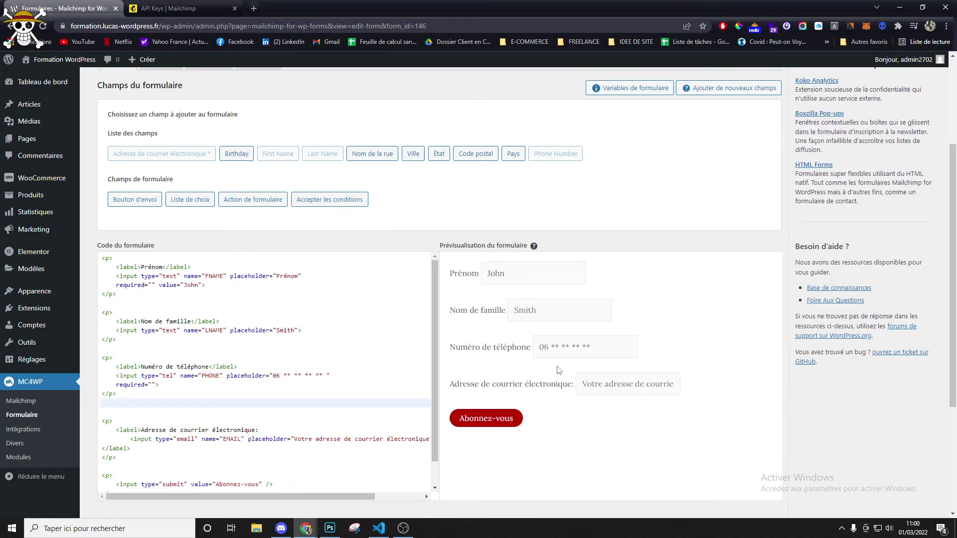
Step: Save the form, copy its shortcode, and go to the All Pages list
{"action": "scroll", "coordinate": [321, 364], "scroll_direction": "down", "scroll_amount": 4}
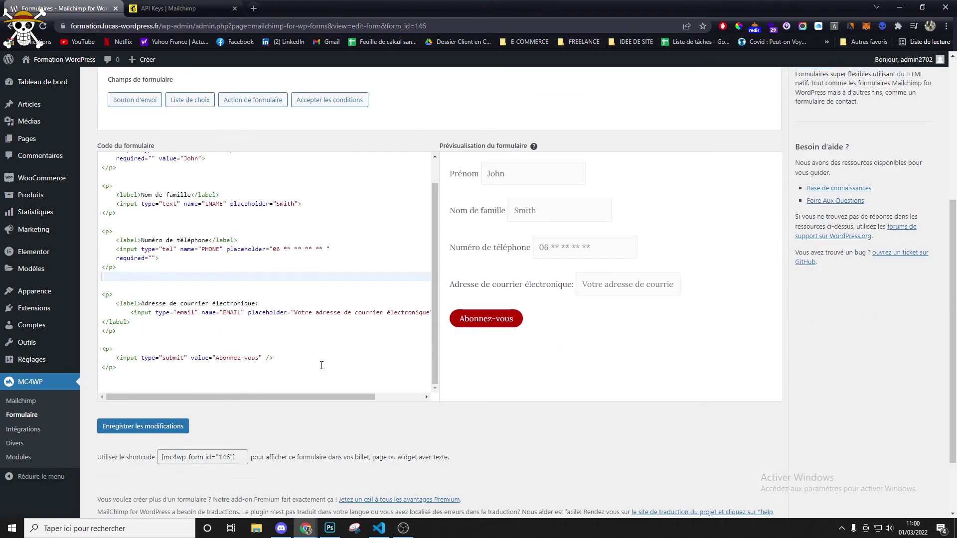
{"action": "left_click", "coordinate": [141, 378]}
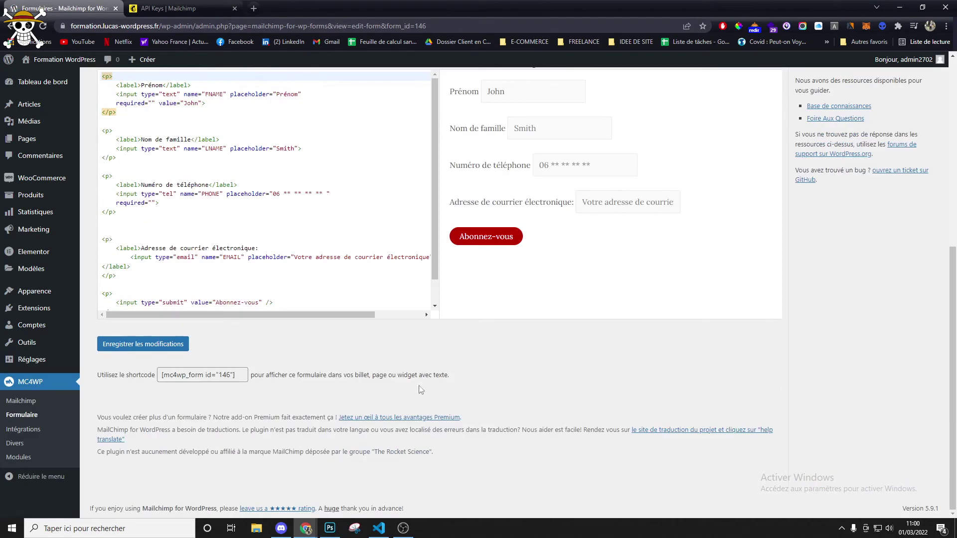
{"action": "left_click", "coordinate": [199, 377]}
{"action": "key", "text": "ctrl+c"}
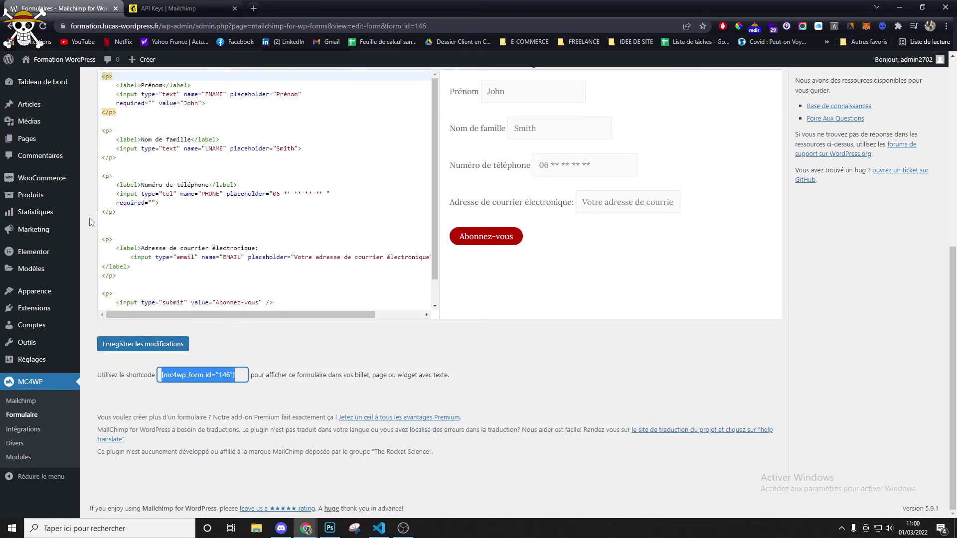
{"action": "mouse_move", "coordinate": [43, 137]}
{"action": "left_click", "coordinate": [110, 142]}
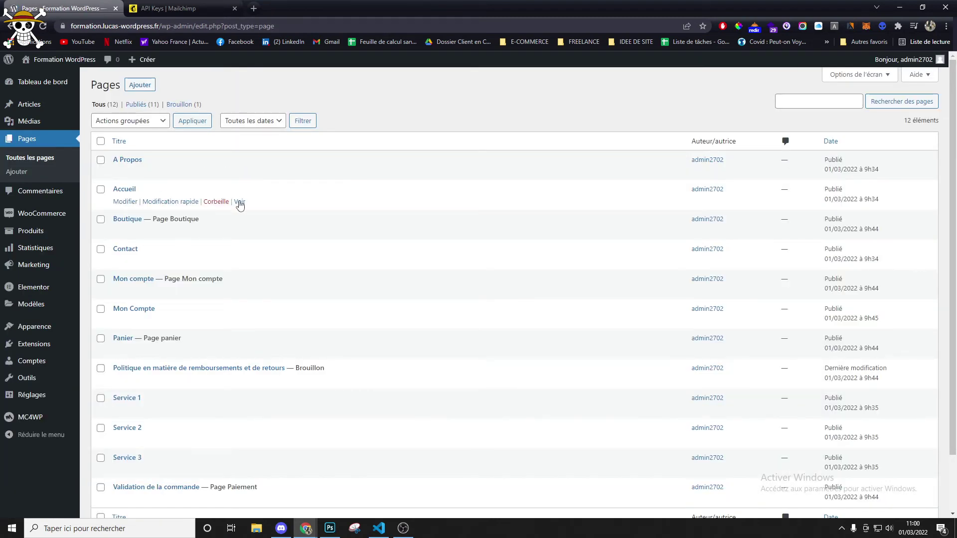
Step: Add a shortcode block with [mc4wp_form id="146"] to Accueil, update it, and view it live
{"action": "left_click", "coordinate": [131, 204]}
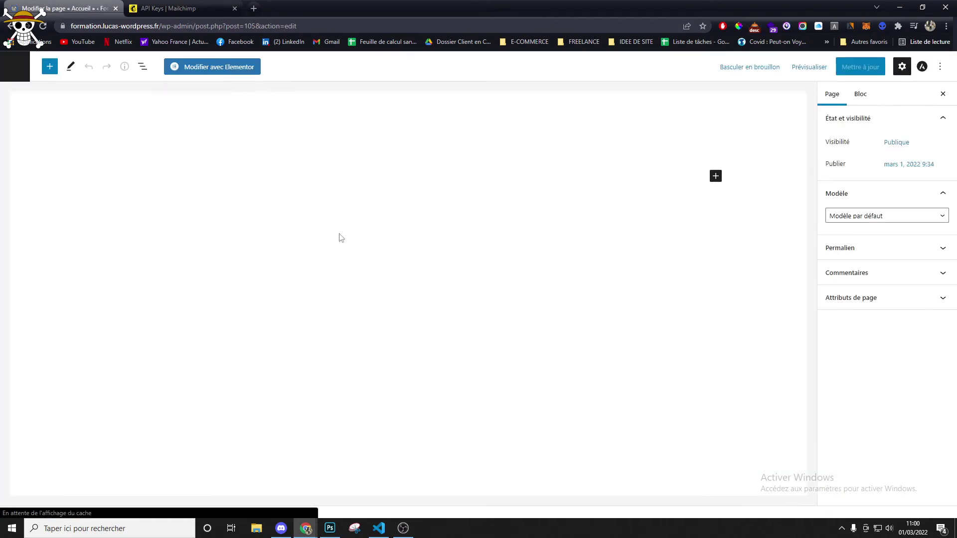
{"action": "left_click", "coordinate": [714, 179]}
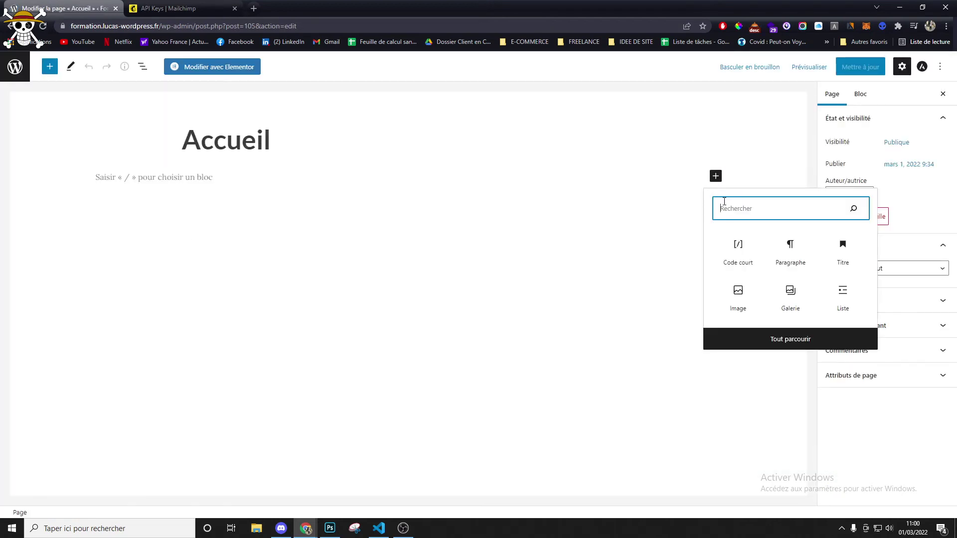
{"action": "type", "text": "code"}
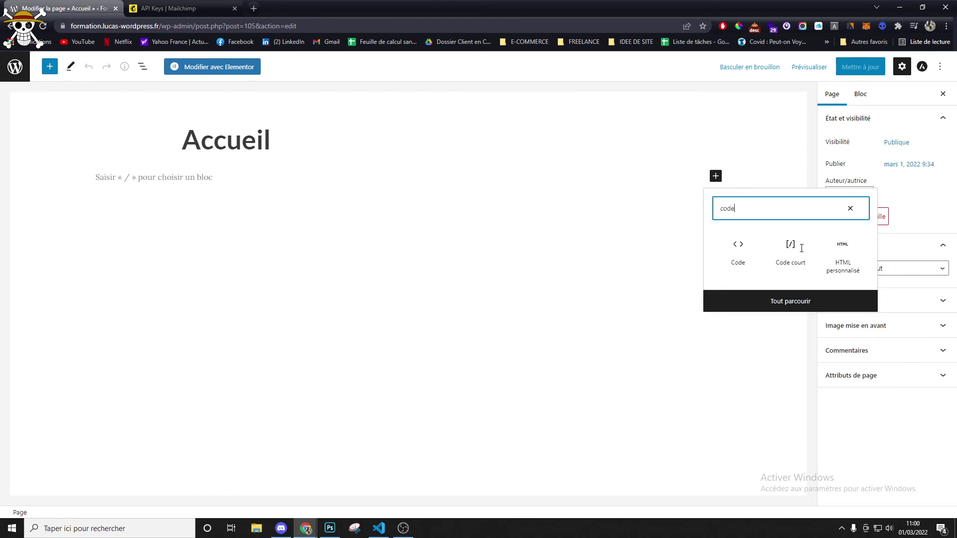
{"action": "left_click", "coordinate": [791, 254]}
{"action": "key", "text": "ctrl+v"}
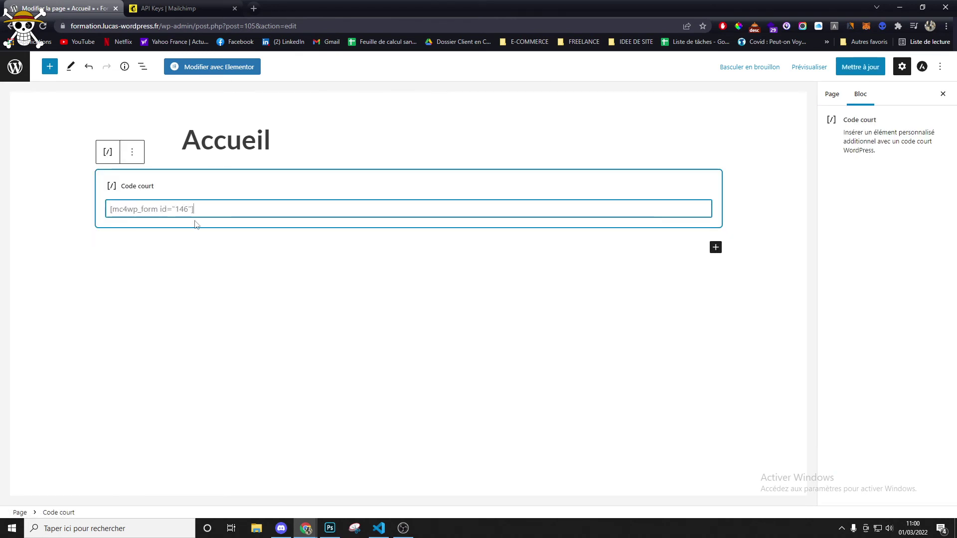
{"action": "left_click", "coordinate": [861, 67]}
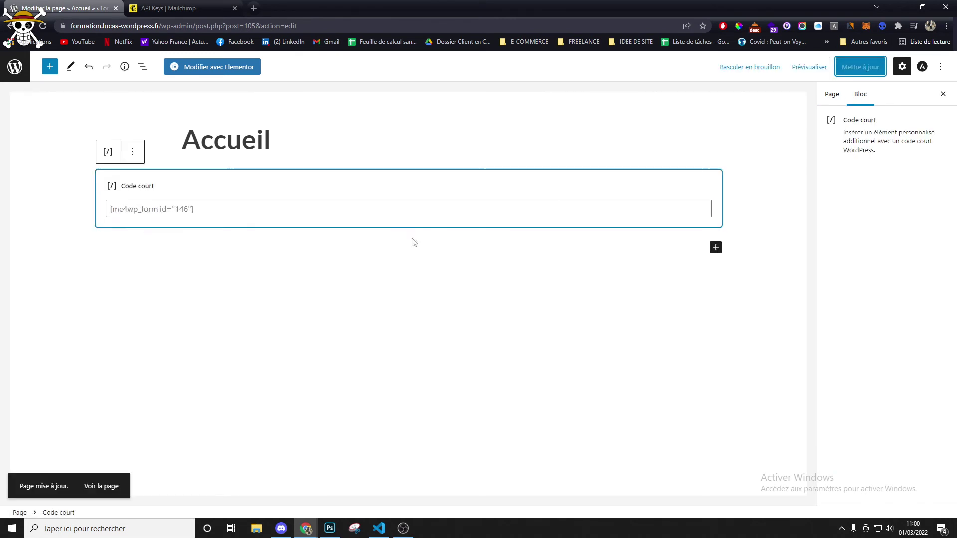
{"action": "left_click", "coordinate": [102, 486]}
{"action": "left_click", "coordinate": [190, 8]}
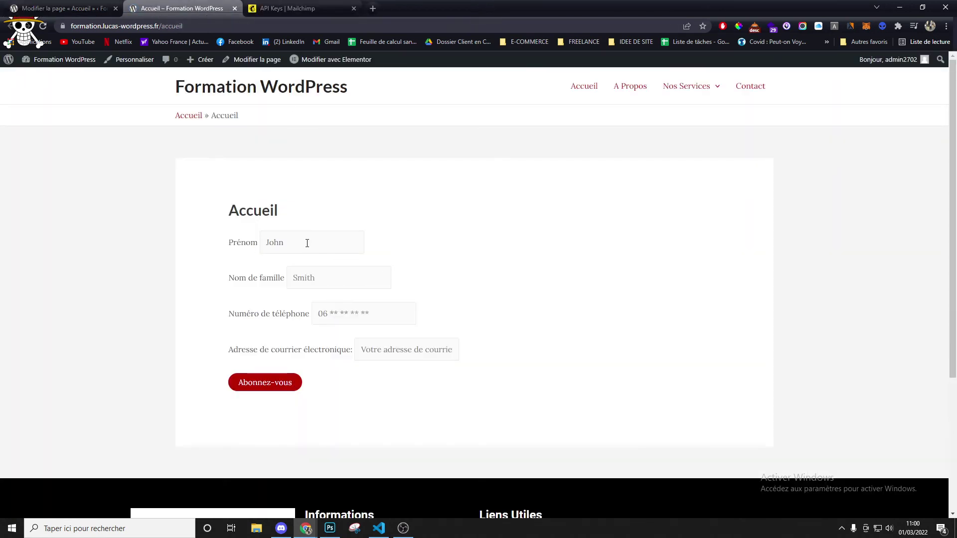
Step: Test the live form's first name (John), last name, phone and email fields, then return to Pages
{"action": "left_click", "coordinate": [306, 241]}
{"action": "type", "text": "John"}
{"action": "left_click", "coordinate": [238, 244]}
{"action": "left_click", "coordinate": [338, 274]}
{"action": "left_click", "coordinate": [542, 289]}
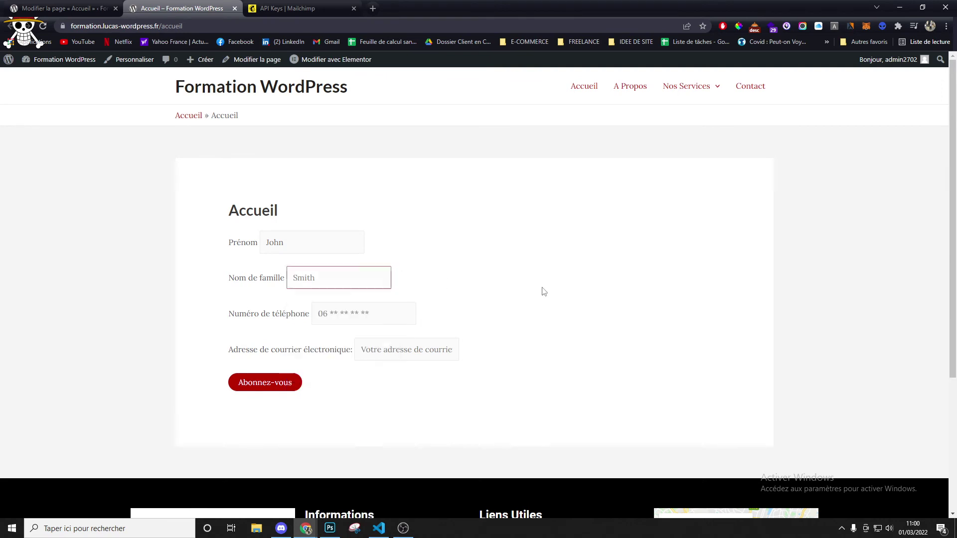
{"action": "left_click", "coordinate": [373, 316]}
{"action": "left_click", "coordinate": [414, 350]}
{"action": "left_click", "coordinate": [453, 369]}
{"action": "left_click", "coordinate": [68, 6]}
{"action": "left_click", "coordinate": [15, 66]}
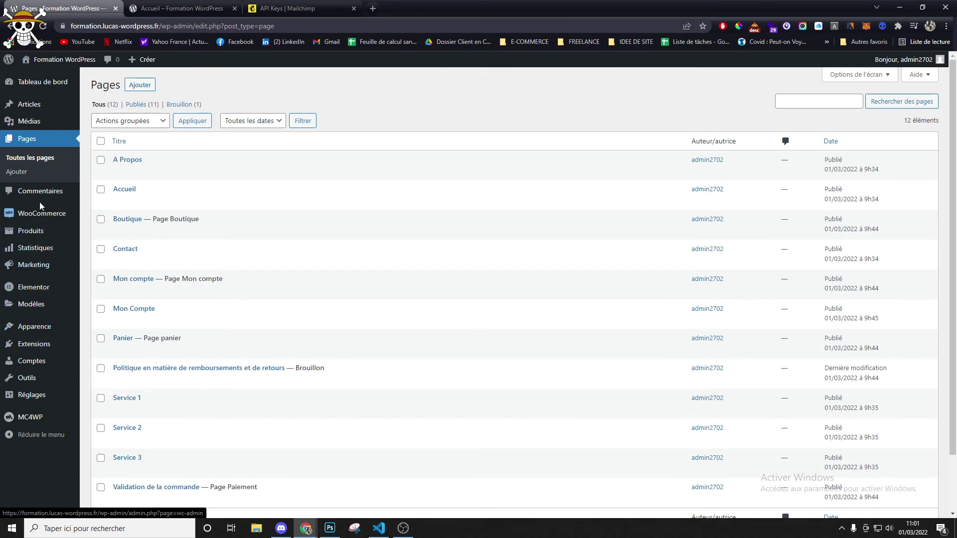
Step: Browse the signup form's Messages, Paramètres and Apparence tabs, noting the list subscription setting
{"action": "left_click", "coordinate": [38, 420]}
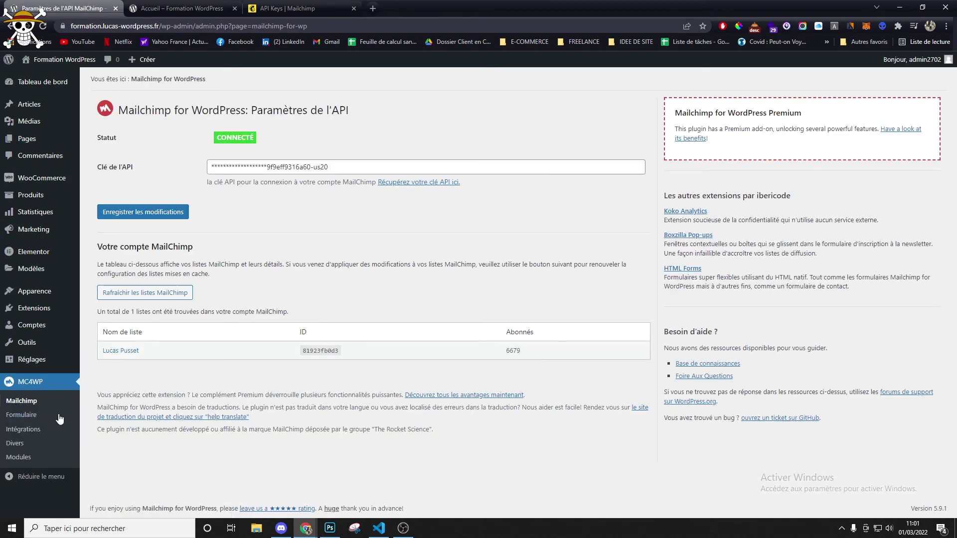
{"action": "left_click", "coordinate": [21, 414]}
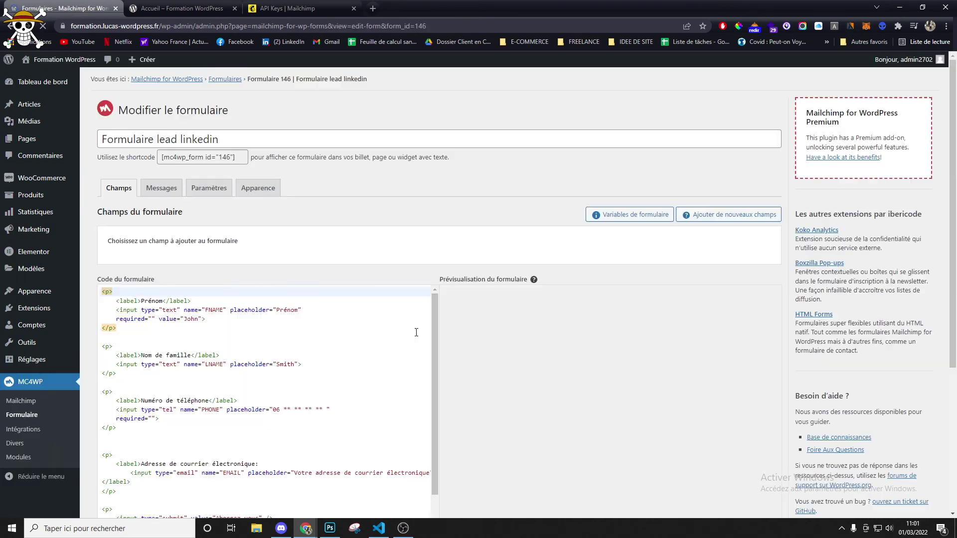
{"action": "left_click", "coordinate": [174, 193]}
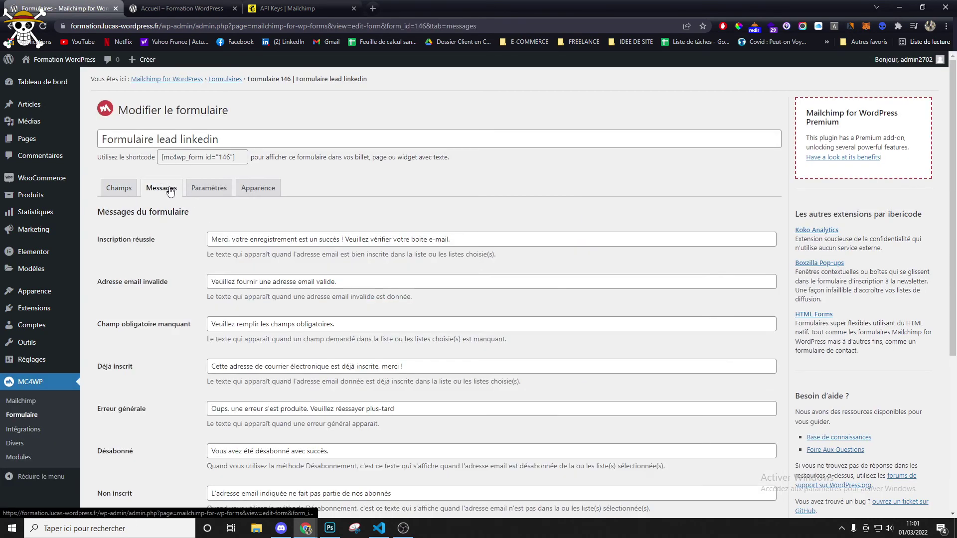
{"action": "scroll", "coordinate": [279, 307], "scroll_direction": "down", "scroll_amount": 3}
{"action": "scroll", "coordinate": [273, 304], "scroll_direction": "down", "scroll_amount": 3}
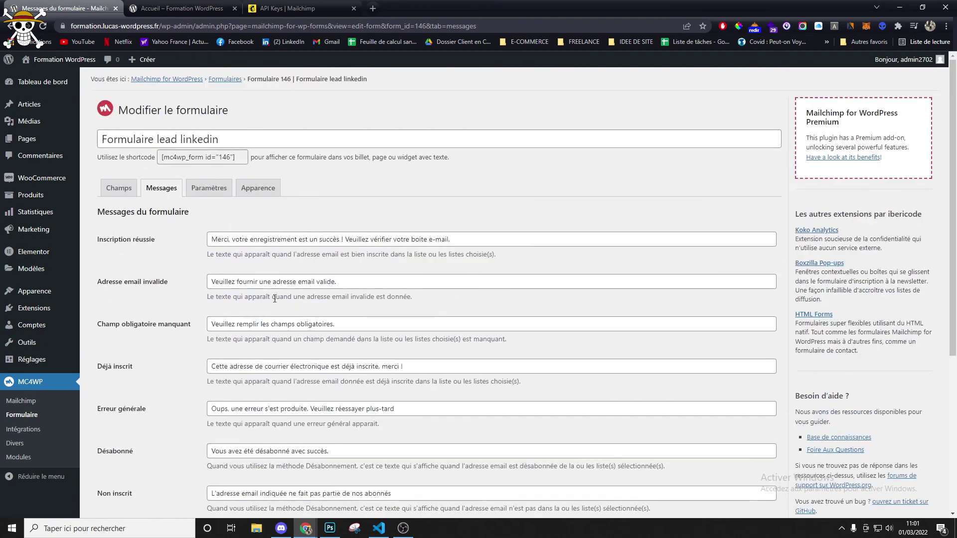
{"action": "left_click", "coordinate": [209, 192]}
{"action": "scroll", "coordinate": [374, 230], "scroll_direction": "down", "scroll_amount": 2}
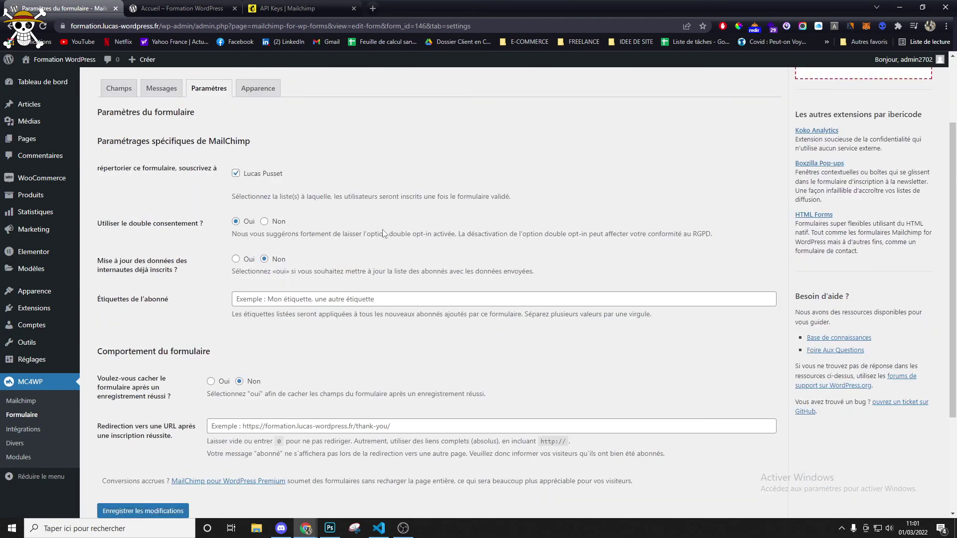
{"action": "left_click_drag", "start_coordinate": [111, 172], "coordinate": [356, 194]}
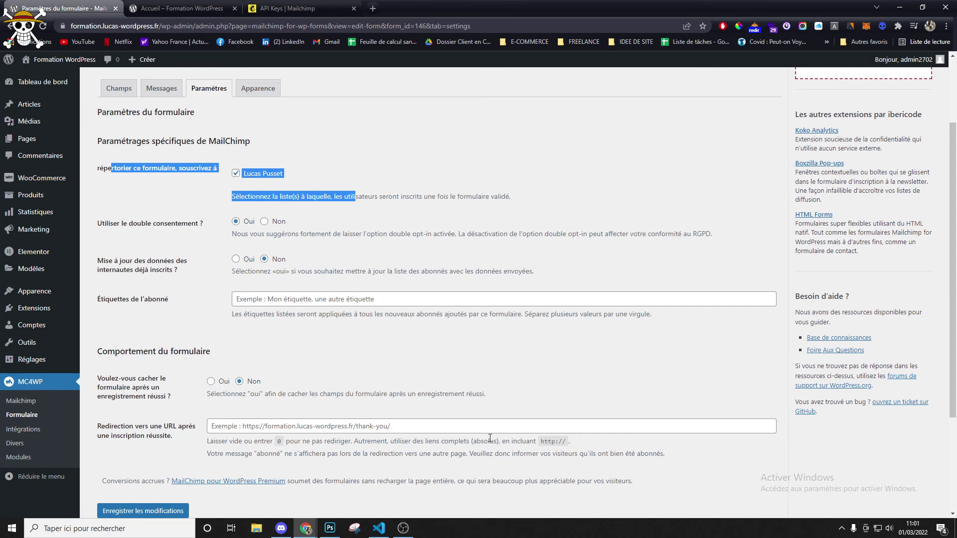
{"action": "scroll", "coordinate": [490, 438], "scroll_direction": "up", "scroll_amount": 2}
{"action": "left_click", "coordinate": [274, 192]}
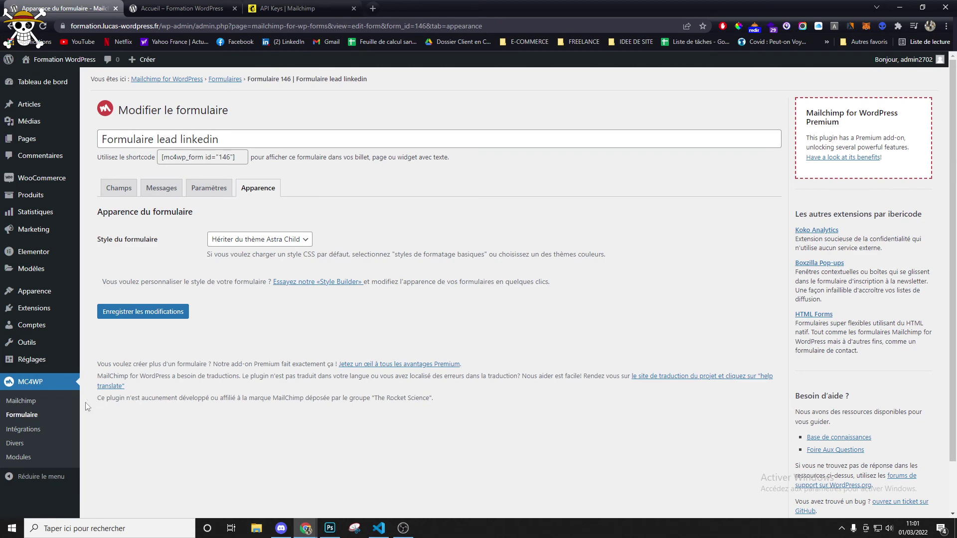
Step: Switch Registration Form's Activée setting to Oui, then return to the Intégrations list and review WooCommerce Checkout
{"action": "left_click", "coordinate": [29, 429]}
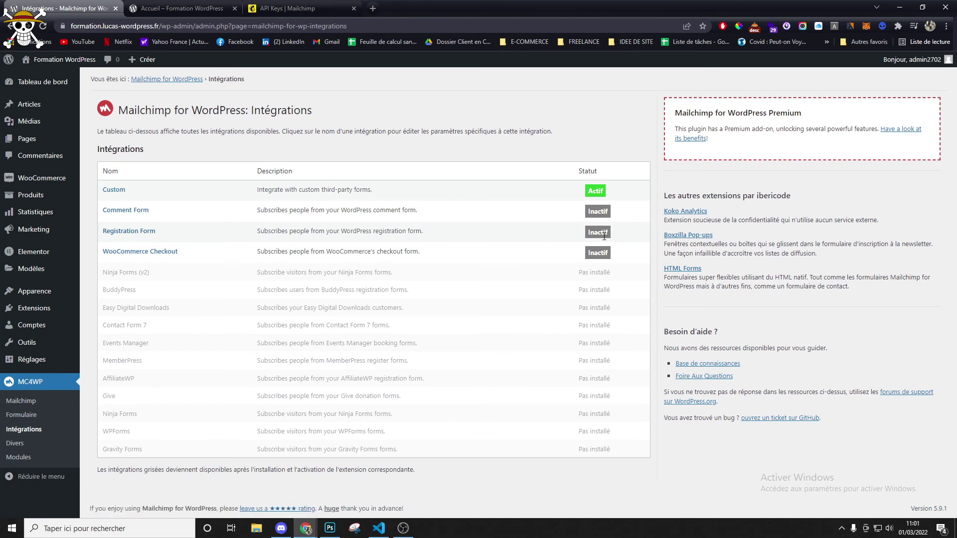
{"action": "left_click", "coordinate": [129, 232]}
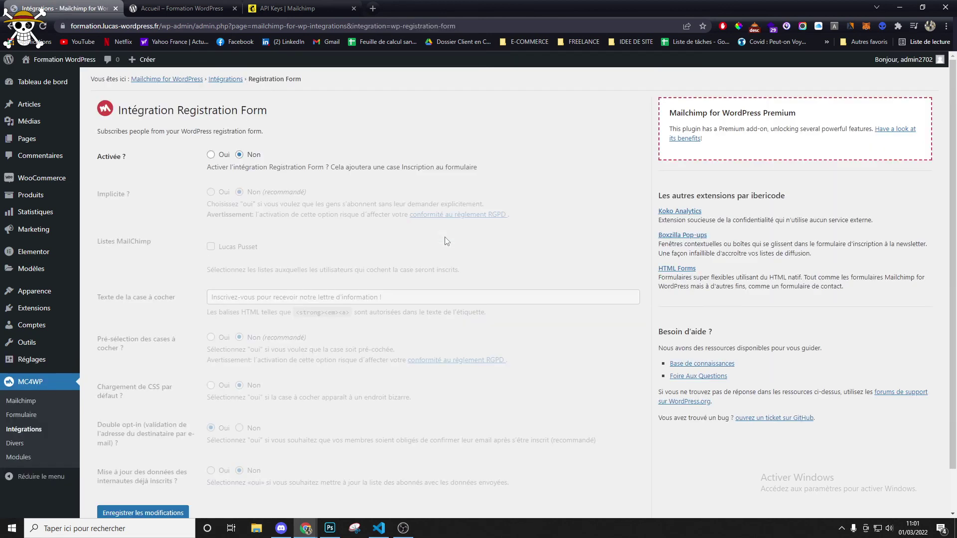
{"action": "left_click", "coordinate": [211, 155]}
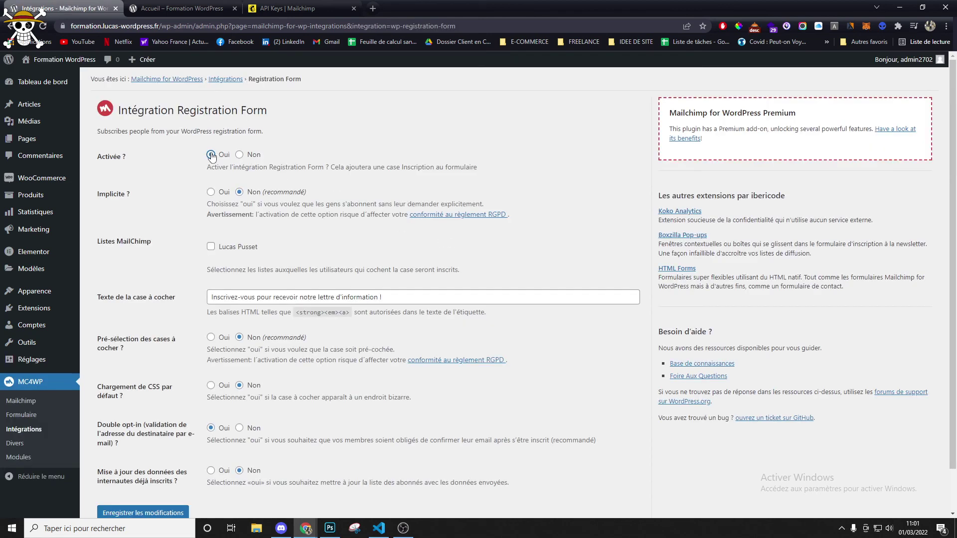
{"action": "left_click", "coordinate": [10, 25]}
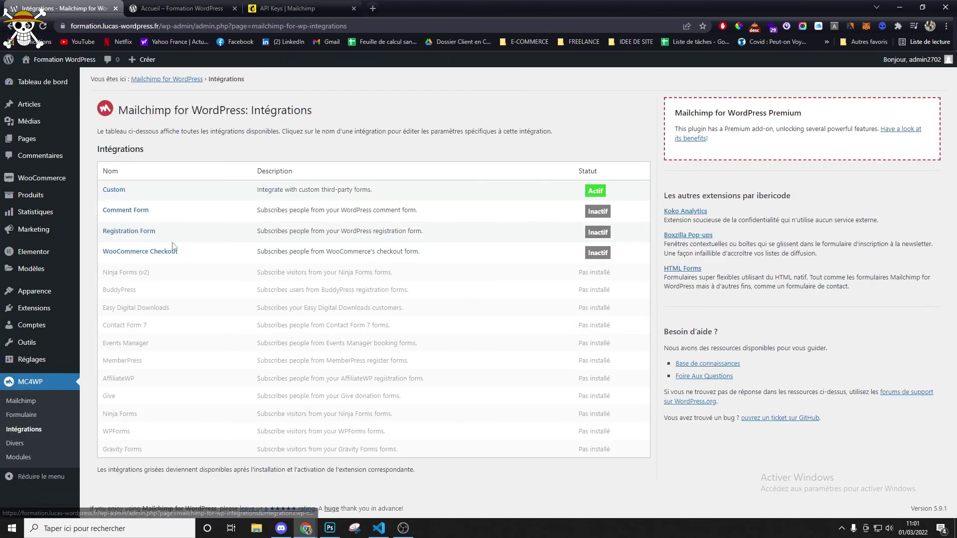
{"action": "double_click", "coordinate": [359, 251]}
{"action": "double_click", "coordinate": [318, 252]}
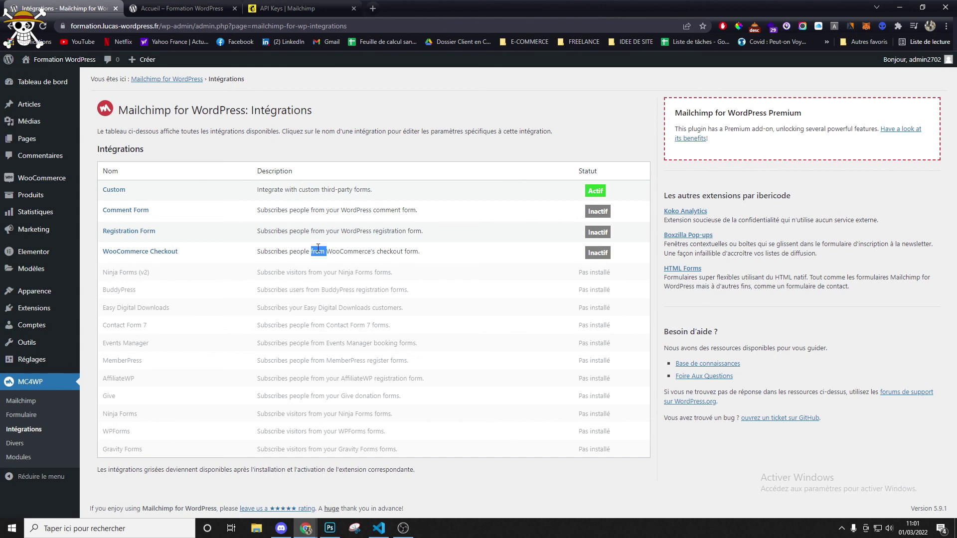